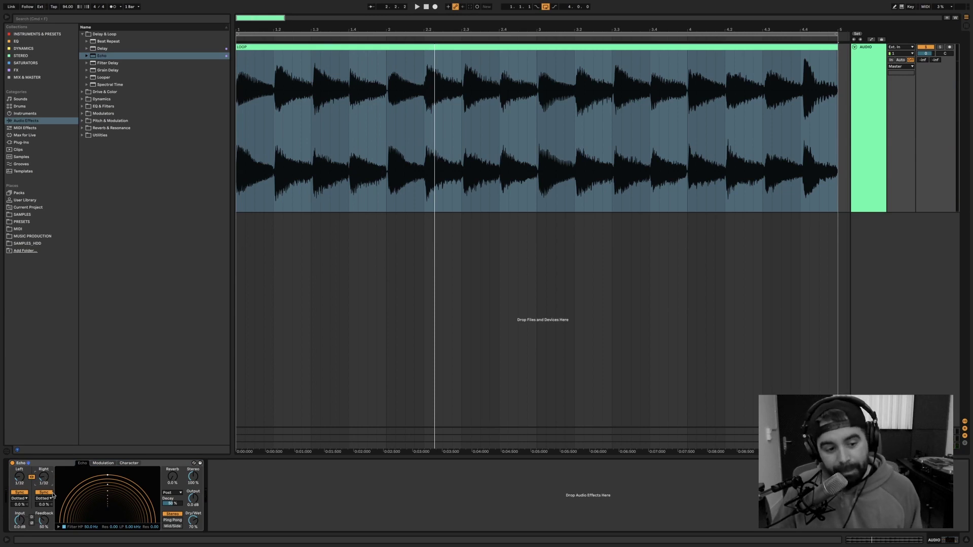
# Switch both Echo delay lines from Sync to Time mode, and set Feedback to 0% and Dry/Wet to 100%.
pyautogui.click(43, 493)
pyautogui.click(43, 493)
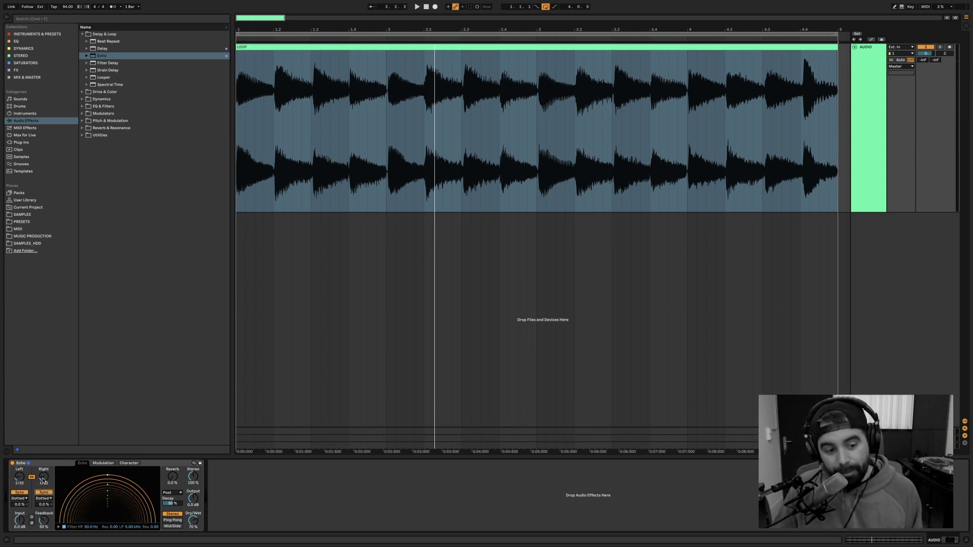
pyautogui.click(44, 493)
pyautogui.moveTo(43, 477)
pyautogui.mouseDown()
pyautogui.moveTo(44, 458)
pyautogui.moveTo(43, 479)
pyautogui.mouseUp()
pyautogui.press('space')
pyautogui.press('space')
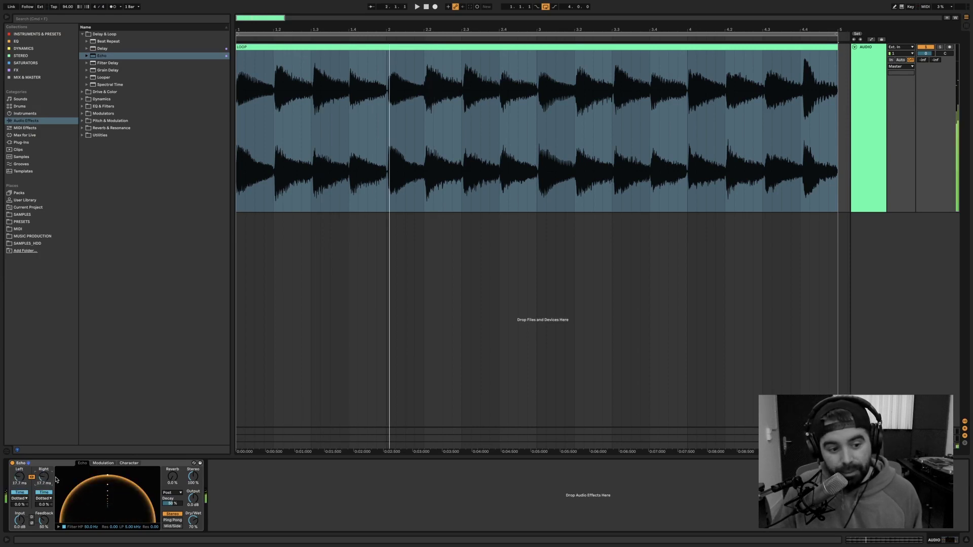
pyautogui.moveTo(45, 524); pyautogui.dragTo(45, 545)
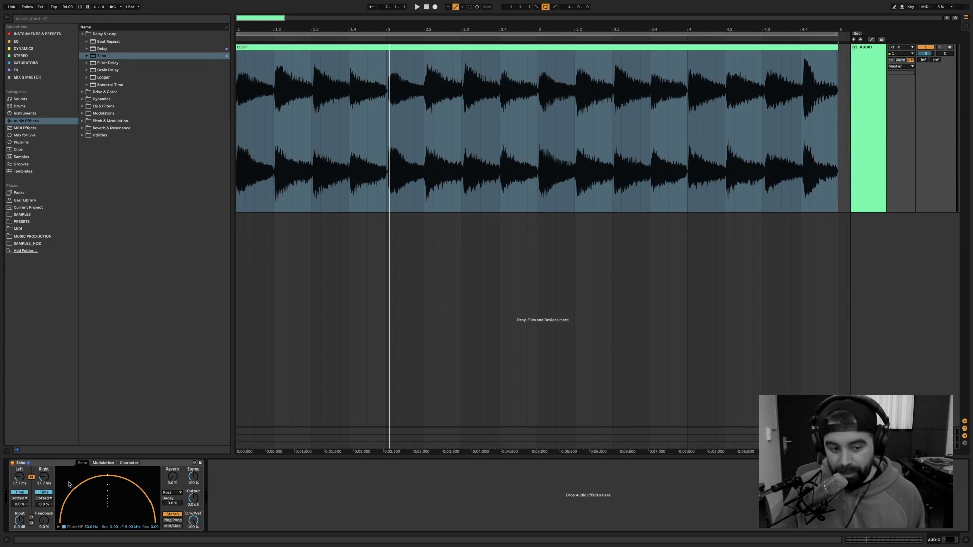
# Try shorter Echo delay times, down to about 11 ms, while the loop plays.
pyautogui.press('space')
pyautogui.moveTo(43, 477); pyautogui.dragTo(47, 481)
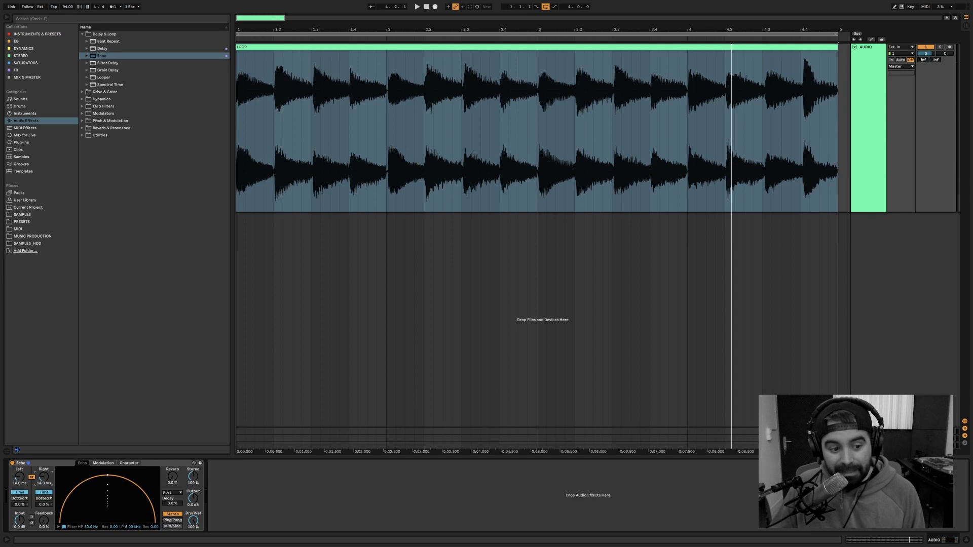
pyautogui.press('space')
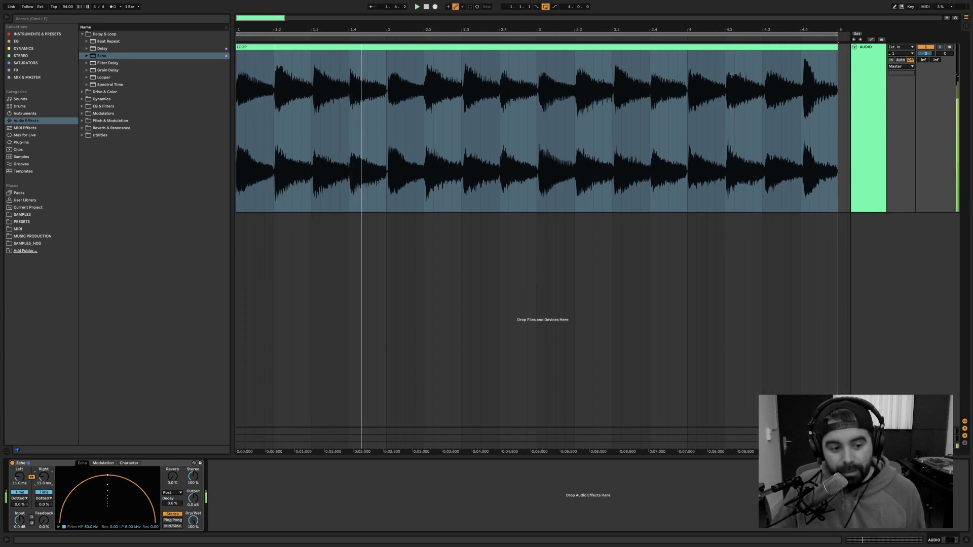
pyautogui.click(23, 465)
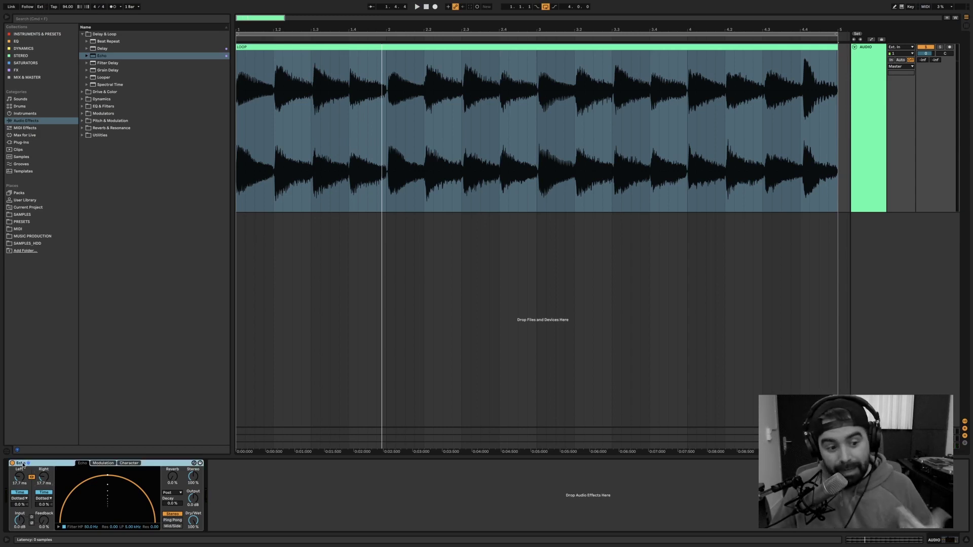
# Show Echo's modulation settings and preview the available LFO waveforms, ending on the sine wave.
pyautogui.click(100, 464)
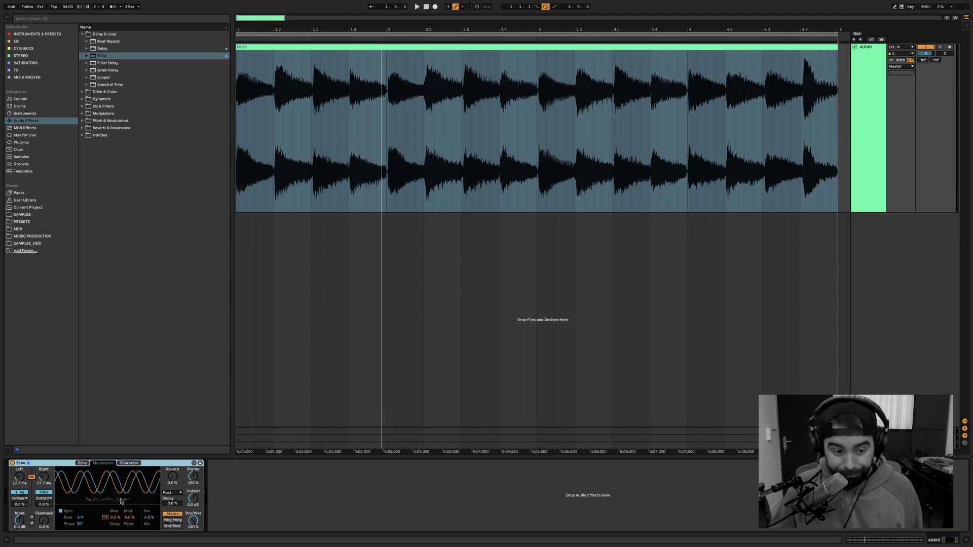
pyautogui.click(95, 501)
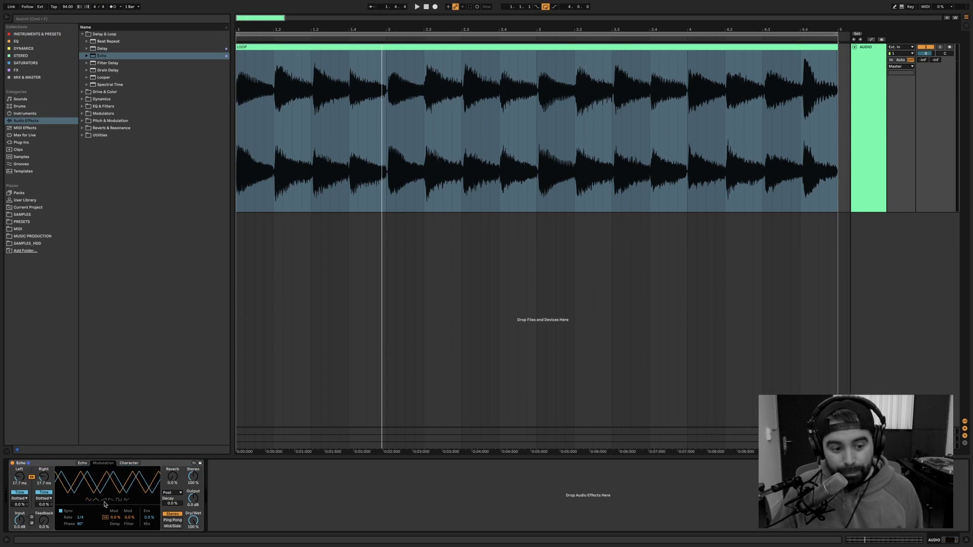
pyautogui.click(104, 500)
pyautogui.click(119, 501)
pyautogui.click(126, 501)
pyautogui.click(104, 501)
pyautogui.click(88, 501)
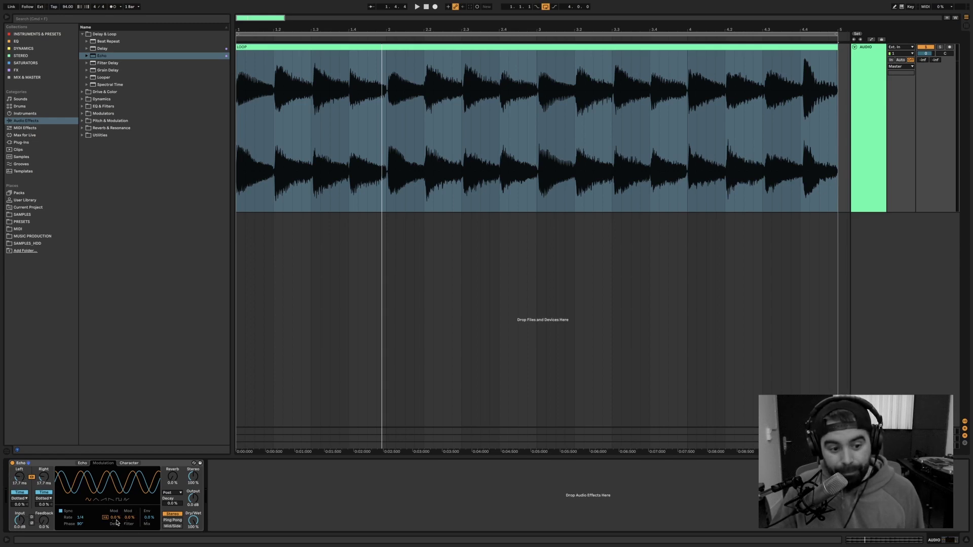
# Raise Echo's delay modulation to 100% and shorten the delay time to 8.48 ms while auditioning the loop.
pyautogui.press('space')
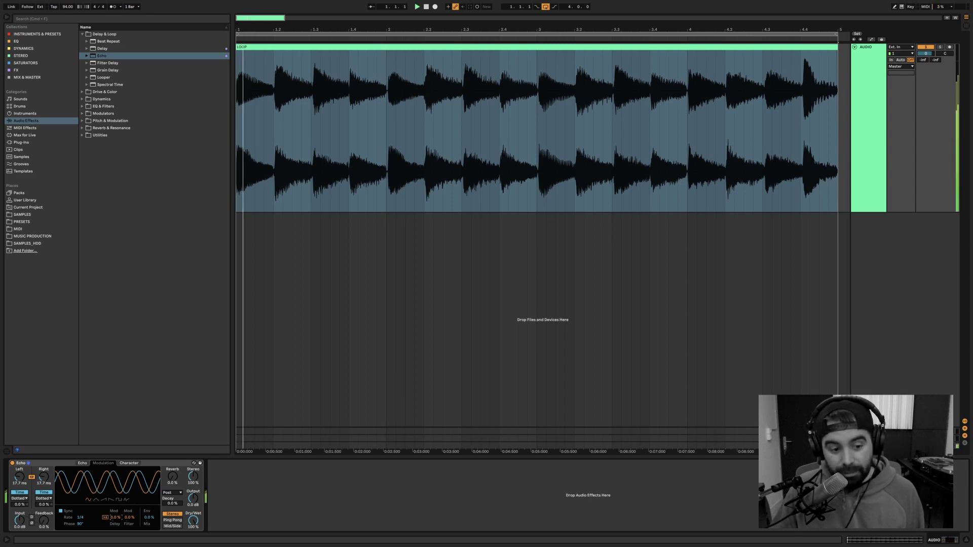
pyautogui.moveTo(114, 518); pyautogui.dragTo(115, 472)
pyautogui.press('space')
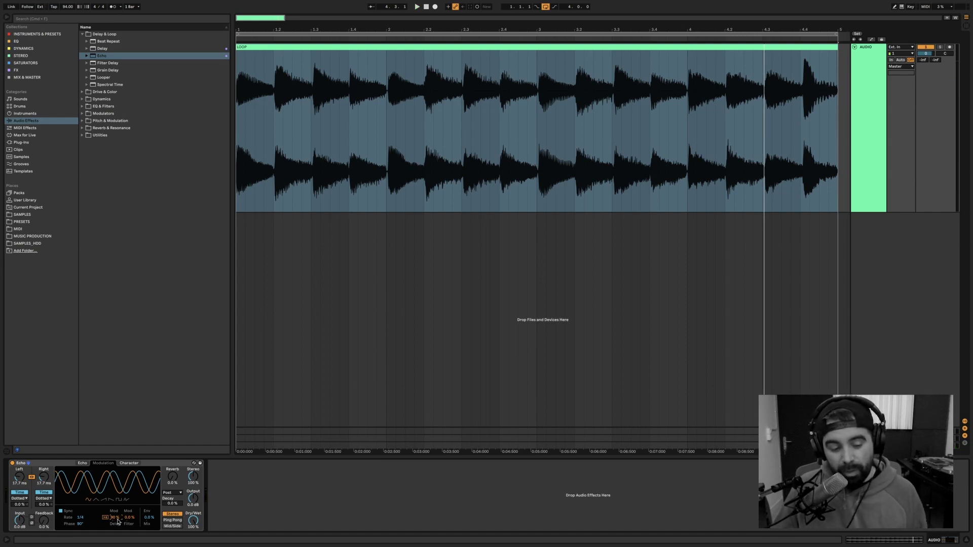
pyautogui.press('space')
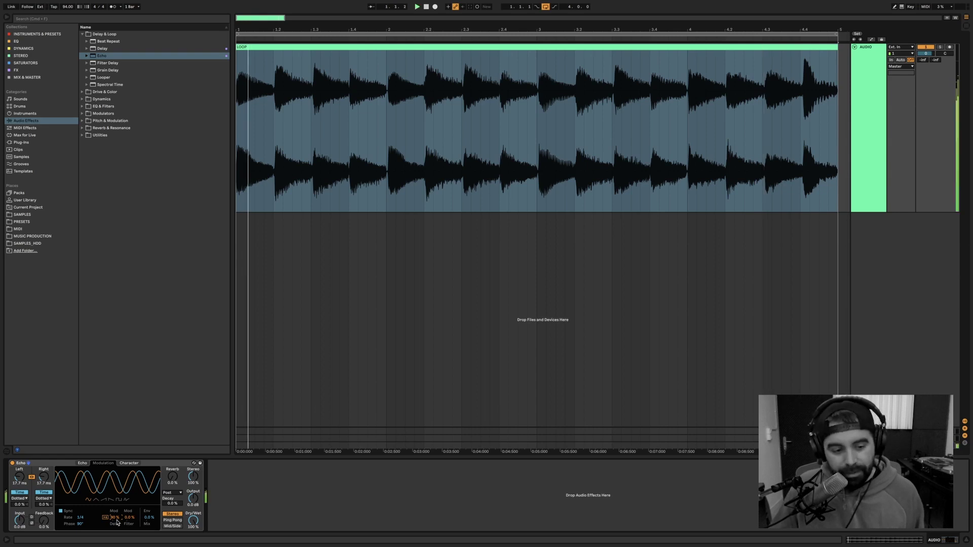
pyautogui.moveTo(117, 518); pyautogui.dragTo(117, 513)
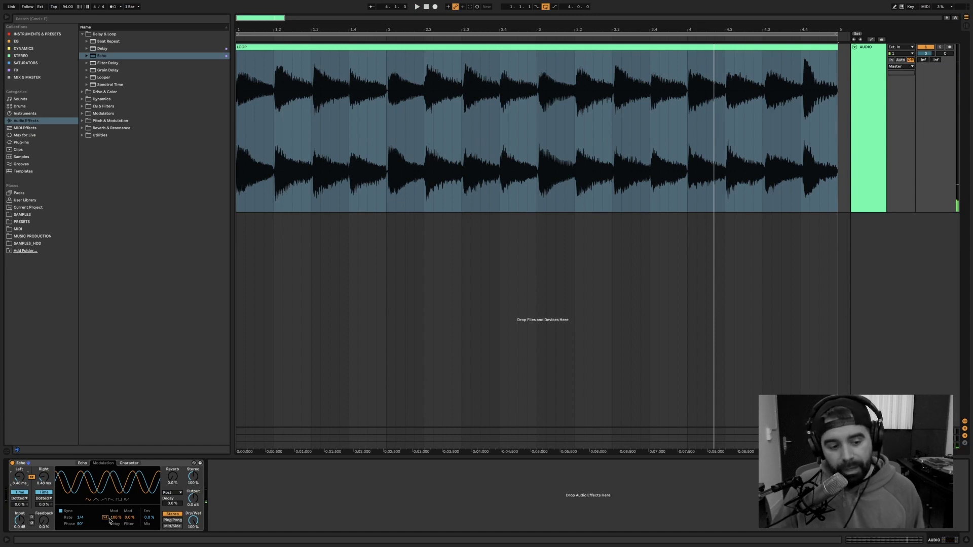
# Group Echo into an Audio Effect Rack and show the rack's macro controls.
pyautogui.rightClick(54, 463)
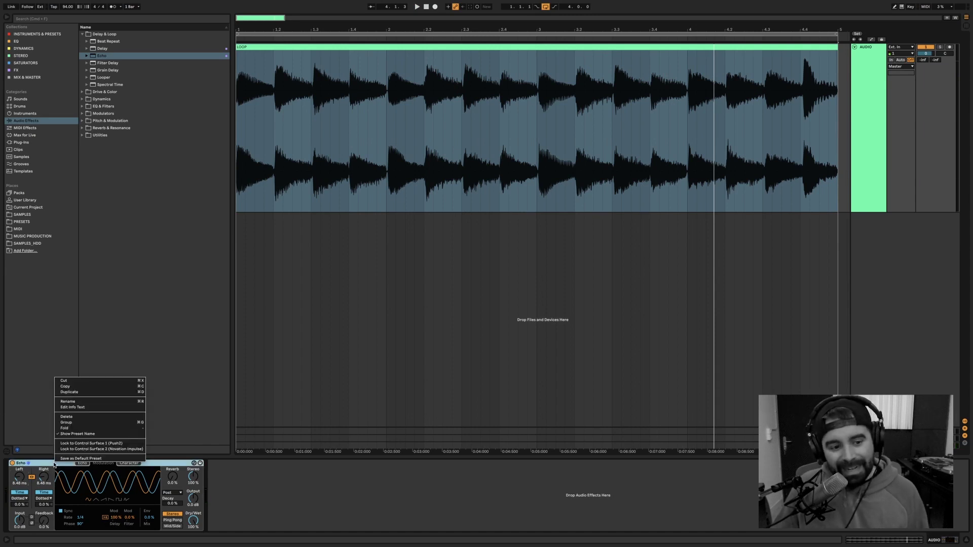
pyautogui.click(66, 423)
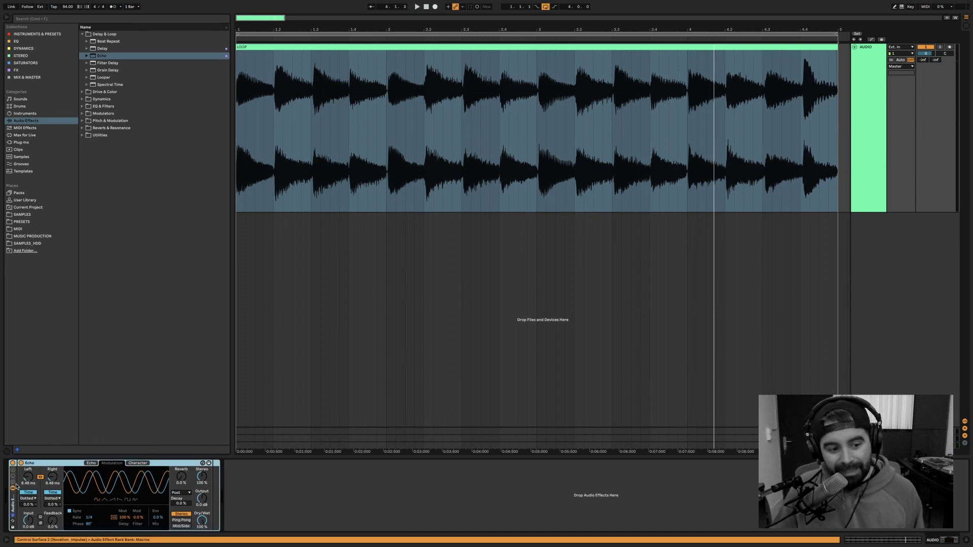
pyautogui.click(13, 471)
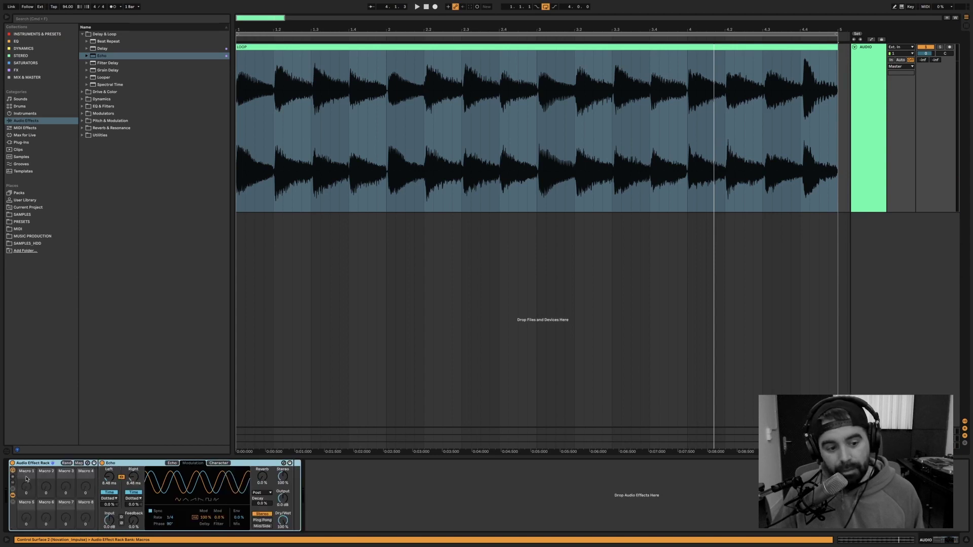
# Map Echo's delay modulation amount to Macro 1 and rename the macro PITCH.
pyautogui.rightClick(206, 518)
pyautogui.click(202, 520)
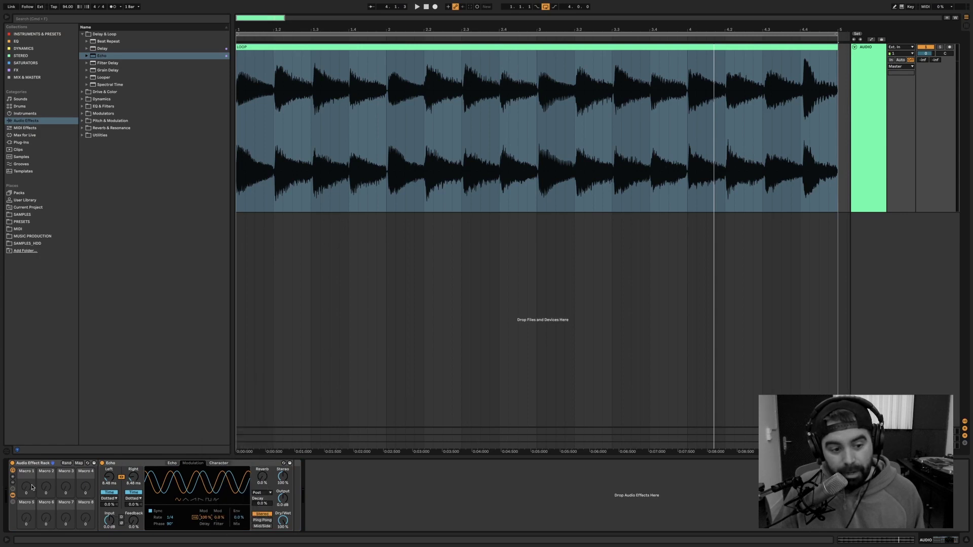
pyautogui.rightClick(209, 519)
pyautogui.click(223, 429)
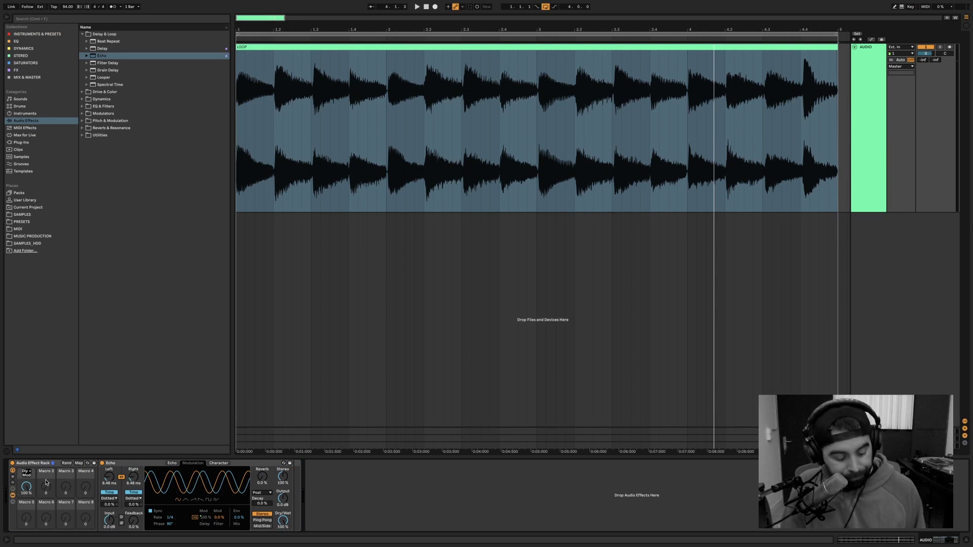
pyautogui.press('Return')
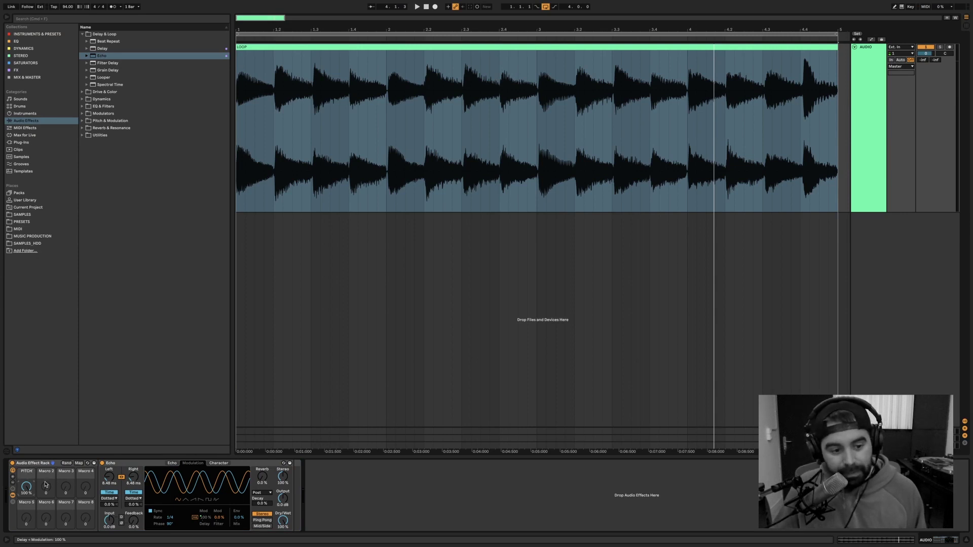
# Play the loop while sweeping the PITCH macro through its range, and leave it at 74%.
pyautogui.moveTo(29, 488); pyautogui.dragTo(29, 512)
pyautogui.press('space')
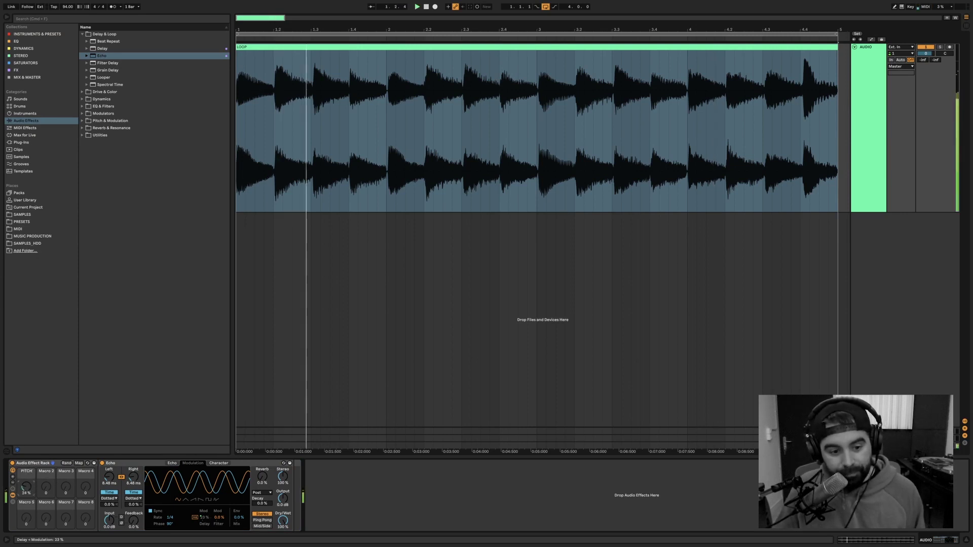
pyautogui.moveTo(27, 487); pyautogui.dragTo(26, 435)
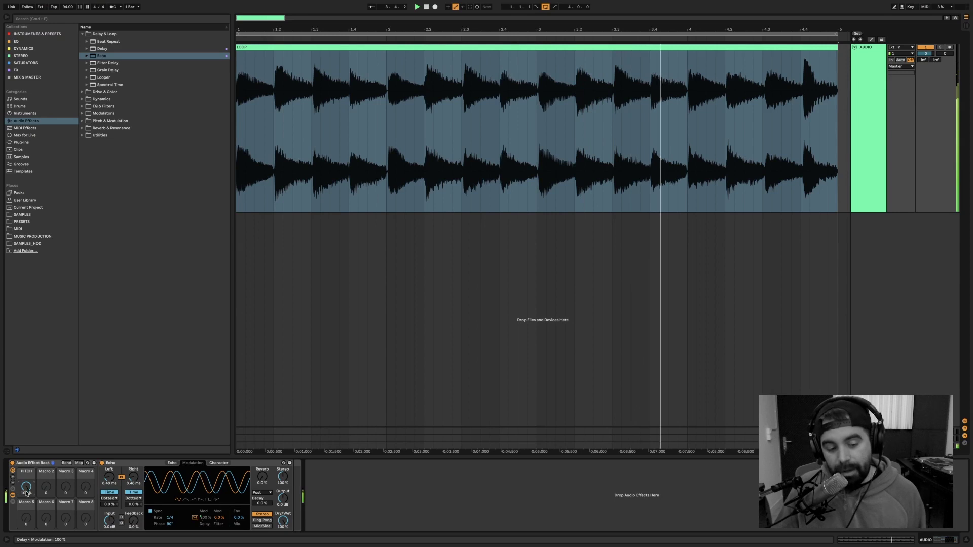
pyautogui.moveTo(30, 491); pyautogui.dragTo(31, 504)
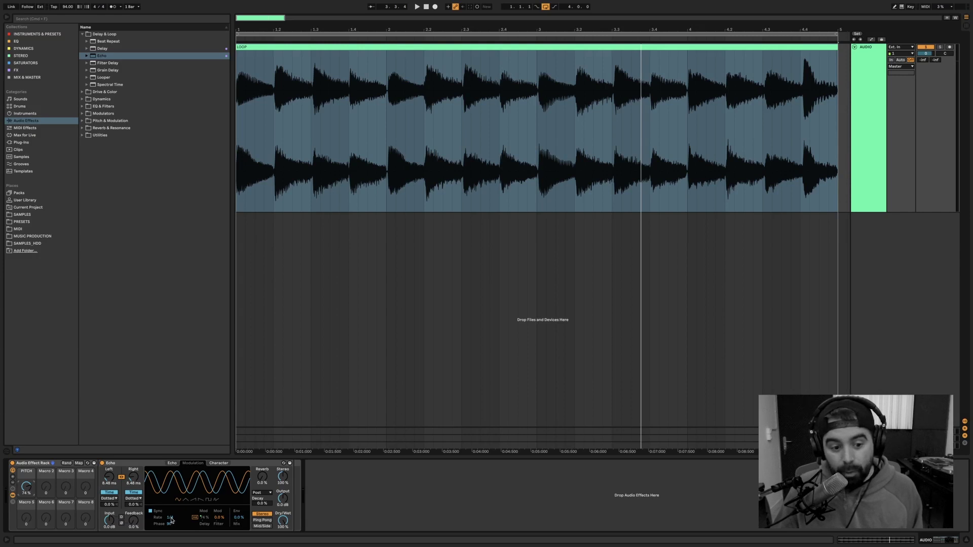
# Set Echo's synced modulation rate to 1/6 while the loop plays.
pyautogui.press('space')
pyautogui.moveTo(171, 519)
pyautogui.mouseDown()
pyautogui.moveTo(171, 499)
pyautogui.moveTo(171, 544)
pyautogui.moveTo(171, 533)
pyautogui.mouseUp()
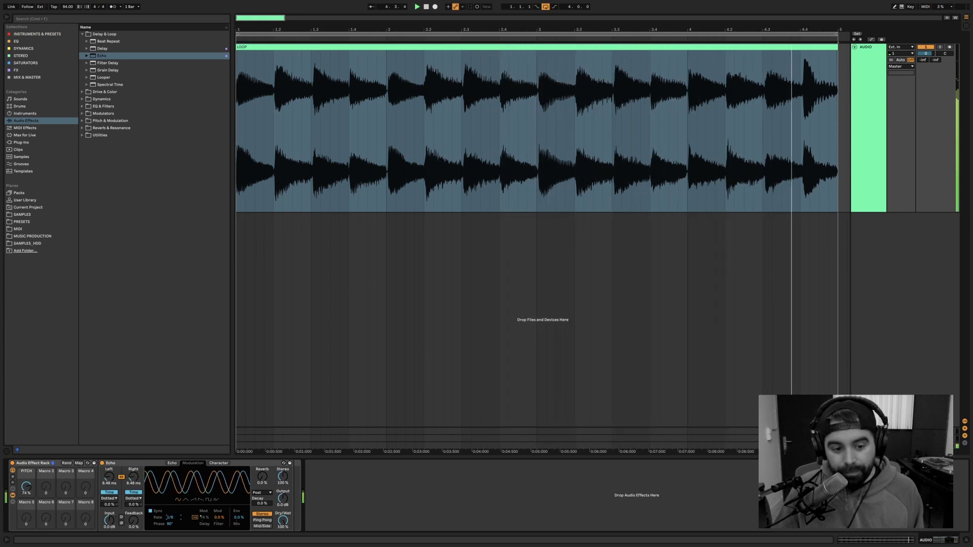
pyautogui.press('space')
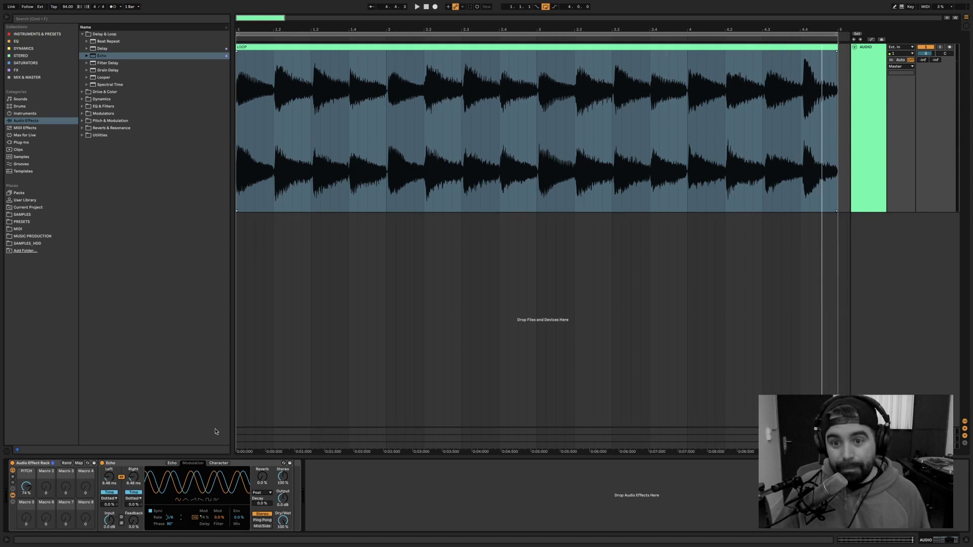
# Map Echo's modulation rate to Macro 2 and rename the macro SPEED.
pyautogui.rightClick(170, 519)
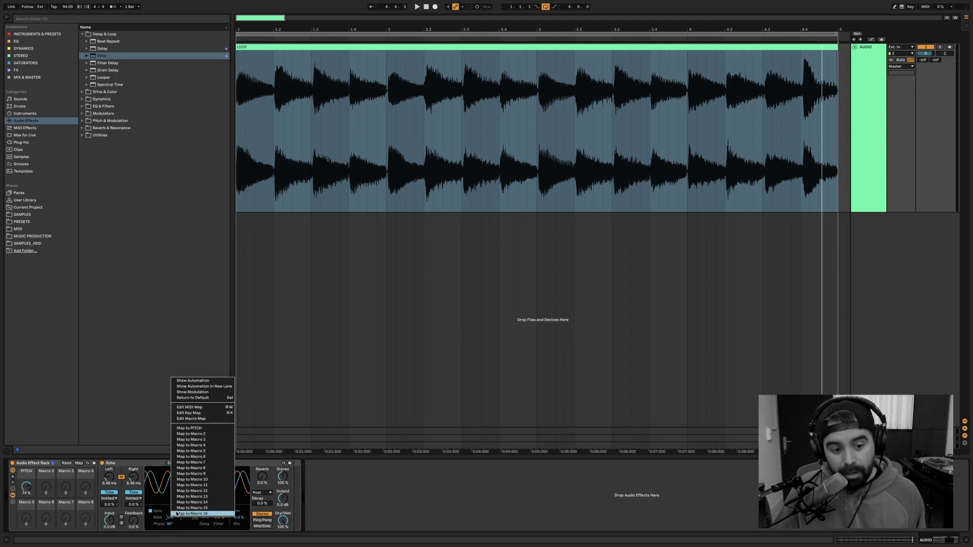
pyautogui.click(203, 434)
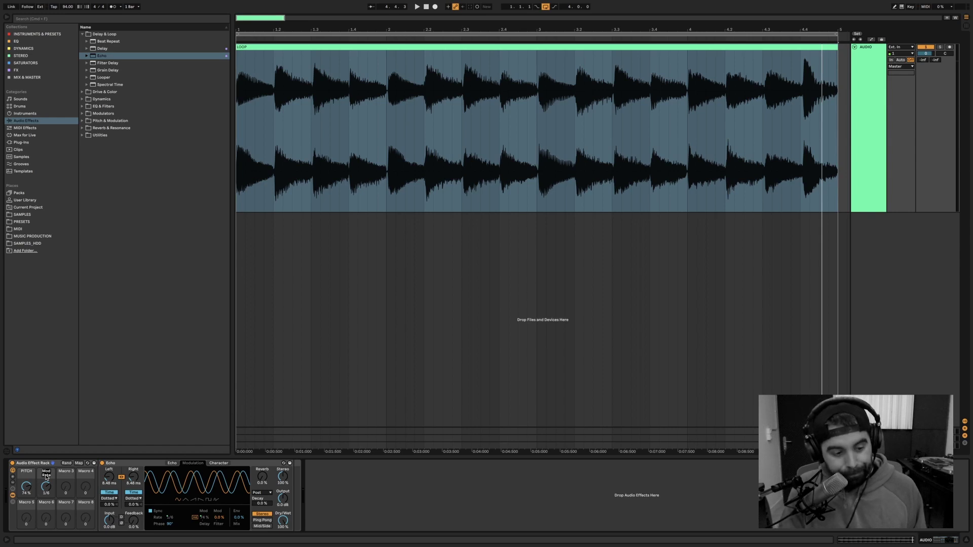
pyautogui.press('Return')
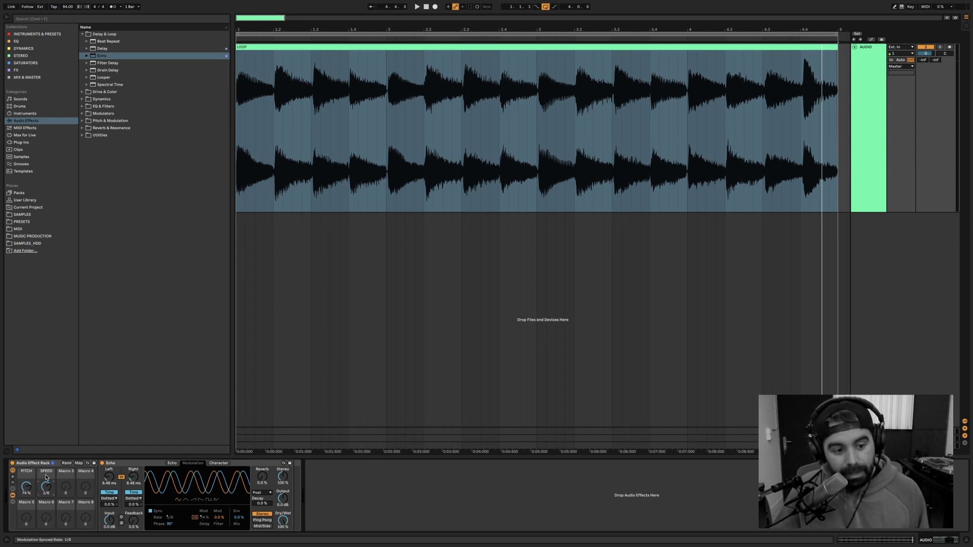
# Limit the SPEED macro's mapping range to a minimum of 1/2 and a maximum of 1/8, and set the macro to 3/16.
pyautogui.moveTo(49, 484); pyautogui.dragTo(49, 456)
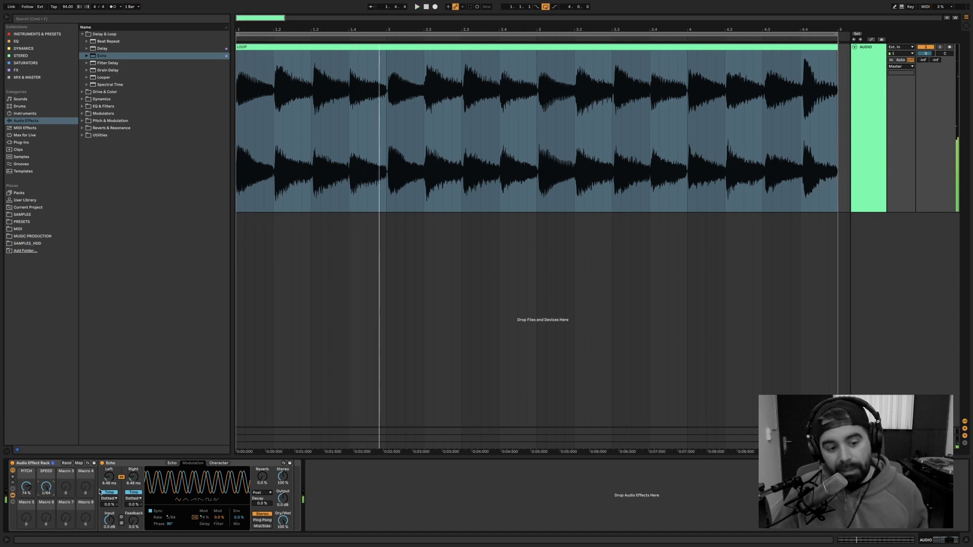
pyautogui.click(79, 463)
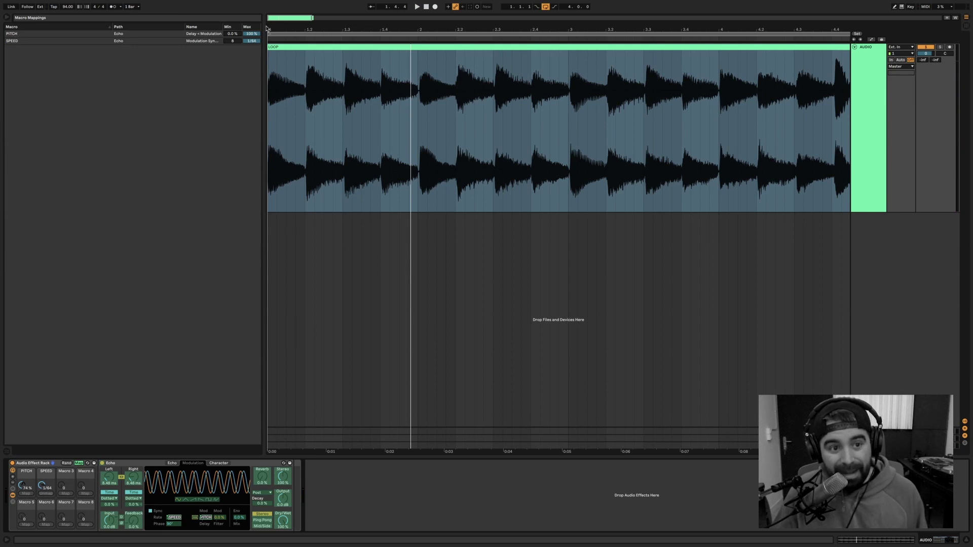
pyautogui.moveTo(252, 41); pyautogui.dragTo(255, 45)
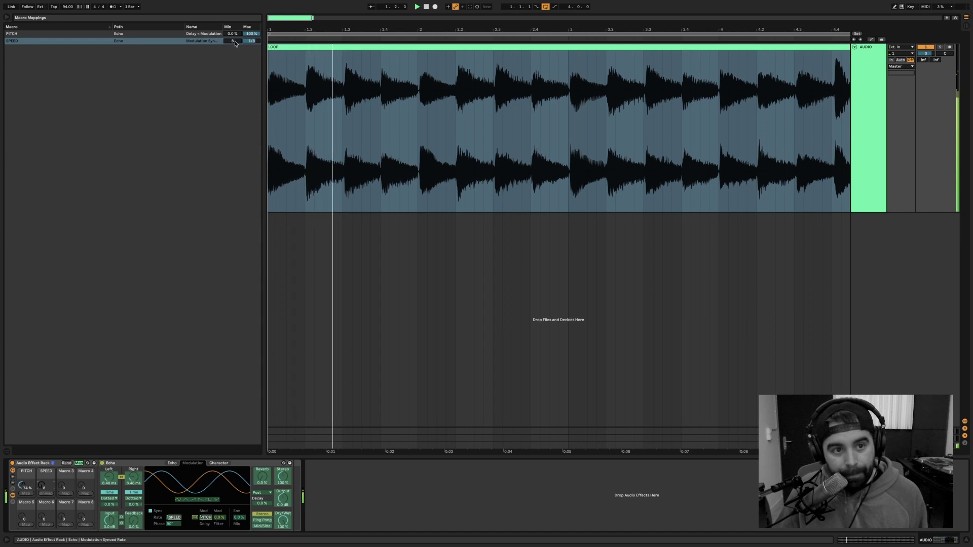
pyautogui.moveTo(233, 41)
pyautogui.mouseDown()
pyautogui.moveTo(233, 27)
pyautogui.moveTo(236, 43)
pyautogui.mouseUp()
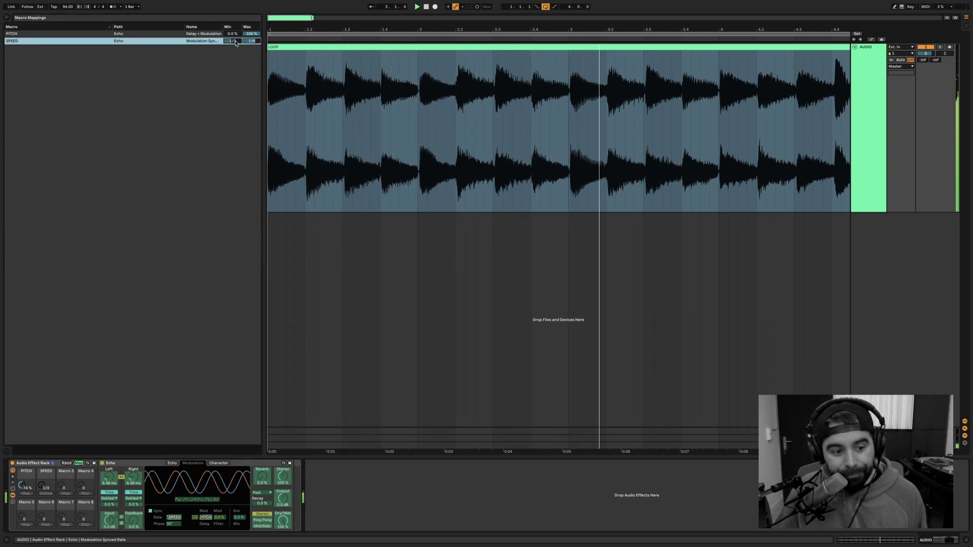
pyautogui.click(79, 463)
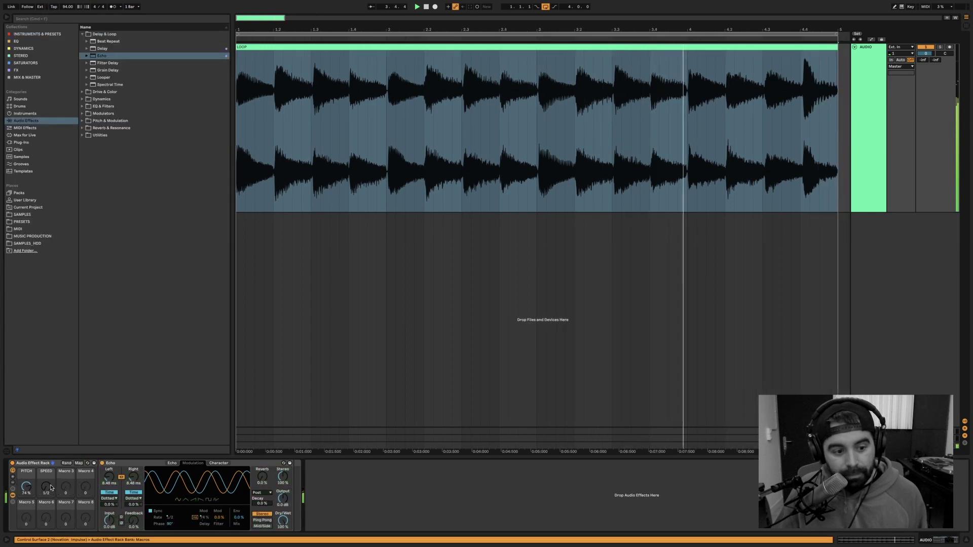
pyautogui.moveTo(51, 487); pyautogui.dragTo(51, 479)
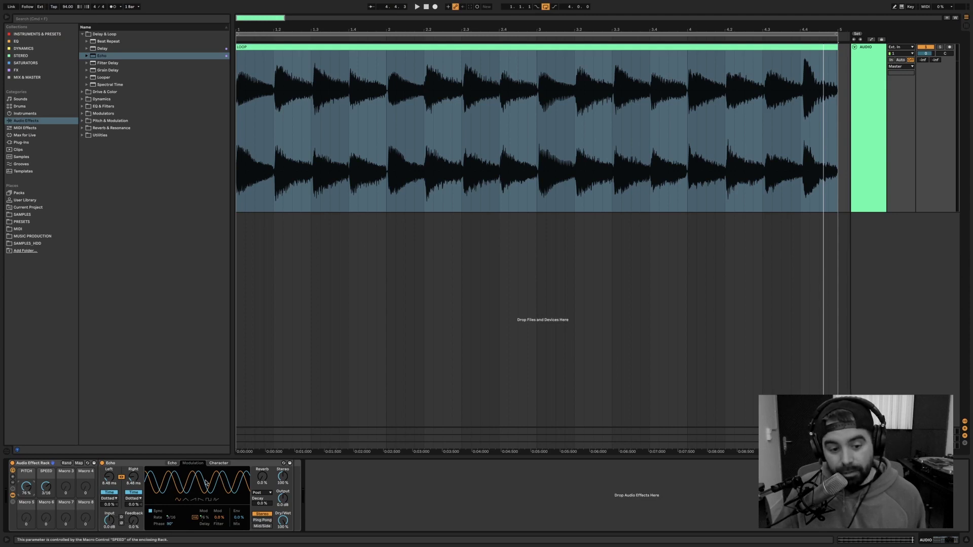
# Try a modulation phase of 0° in Echo while the loop plays.
pyautogui.press('space')
pyautogui.moveTo(170, 525); pyautogui.dragTo(170, 546)
pyautogui.press('space')
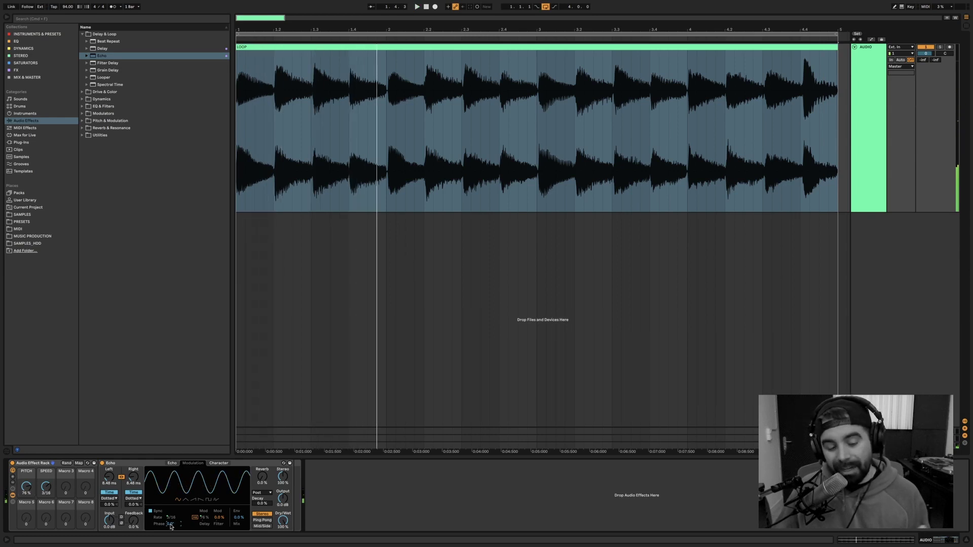
# Raise Echo's modulation phase again to offset the left and right waves, and replay the loop.
pyautogui.moveTo(170, 525)
pyautogui.mouseDown()
pyautogui.moveTo(171, 507)
pyautogui.moveTo(172, 521)
pyautogui.mouseUp()
pyautogui.press('space')
pyautogui.press('space')
pyautogui.press('space')
pyautogui.press('space')
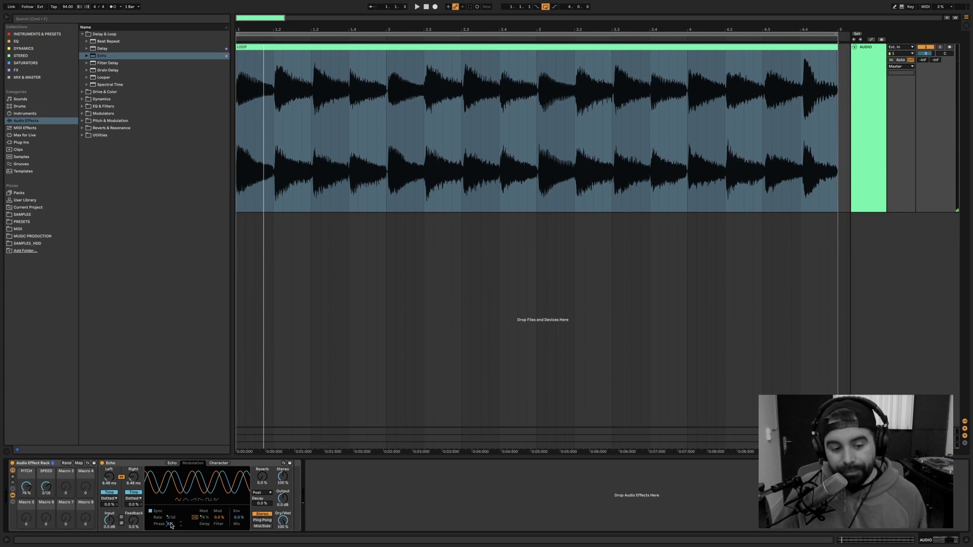
# Compare Echo's modulation phase at 0° with a raised phase offset while the loop plays.
pyautogui.moveTo(171, 525); pyautogui.dragTo(170, 537)
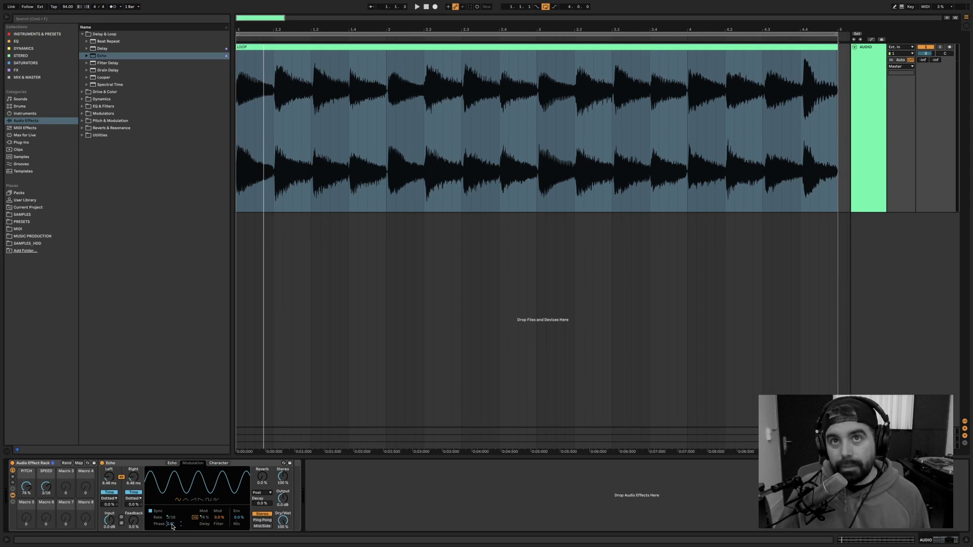
pyautogui.press('space')
pyautogui.moveTo(171, 524); pyautogui.dragTo(171, 520)
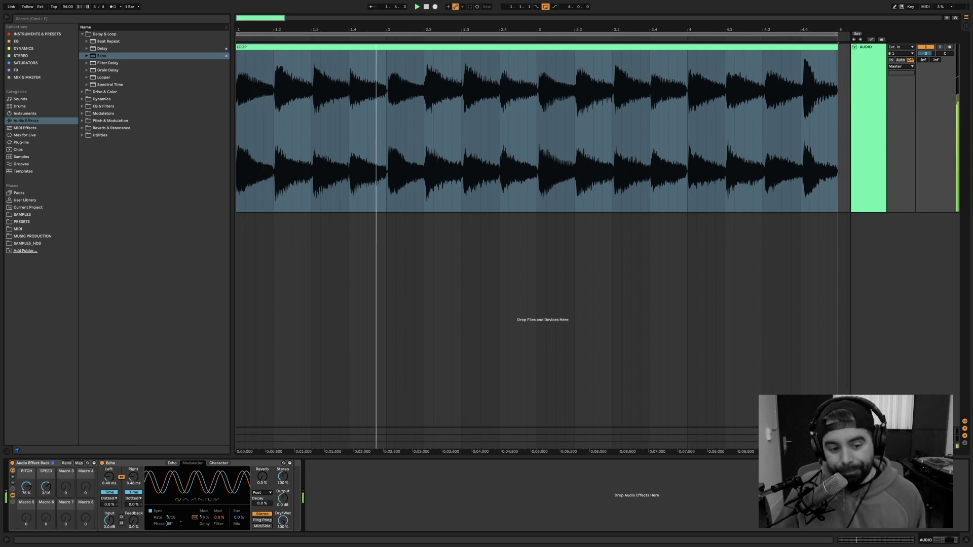
pyautogui.moveTo(171, 520); pyautogui.dragTo(170, 523)
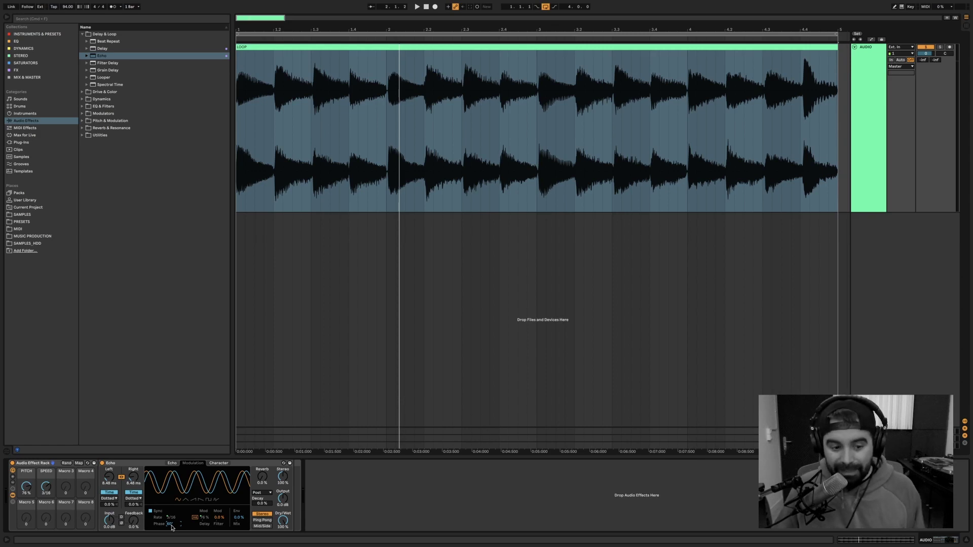
# Return Echo's modulation phase to 0° and play the loop.
pyautogui.moveTo(171, 525); pyautogui.dragTo(171, 545)
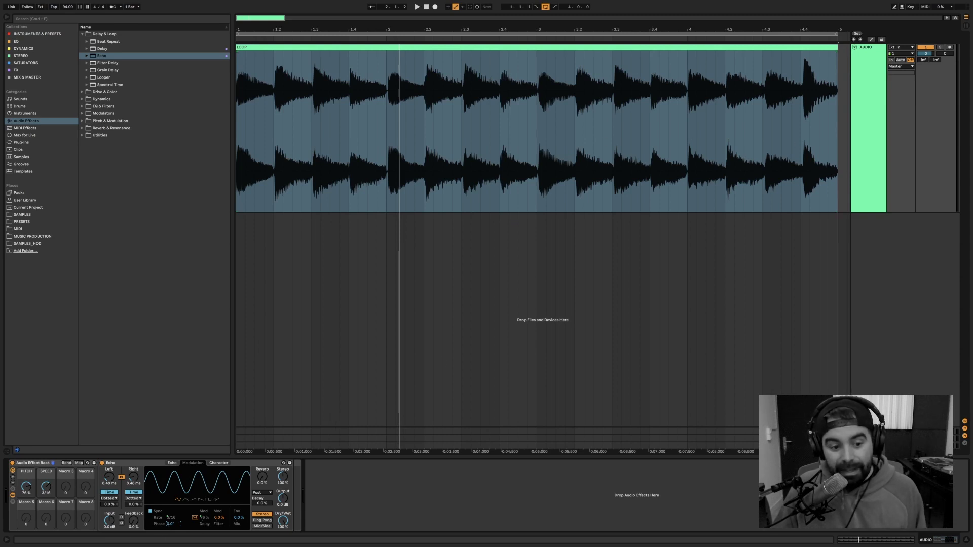
pyautogui.moveTo(170, 529)
pyautogui.mouseDown()
pyautogui.moveTo(169, 501)
pyautogui.moveTo(169, 545)
pyautogui.mouseUp()
pyautogui.press('space')
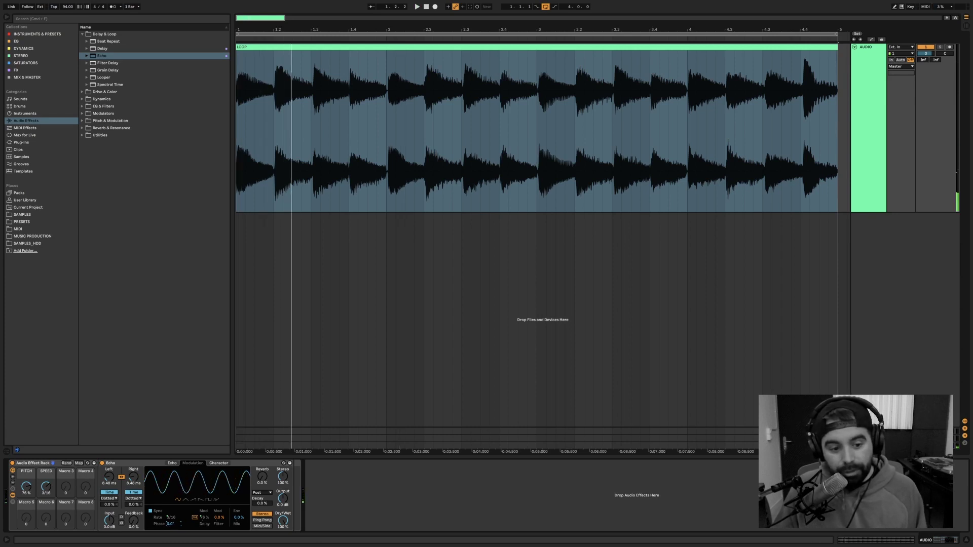
# Map Echo's modulation phase to Macro 3 and rename the macro WIDE.
pyautogui.rightClick(170, 527)
pyautogui.click(198, 448)
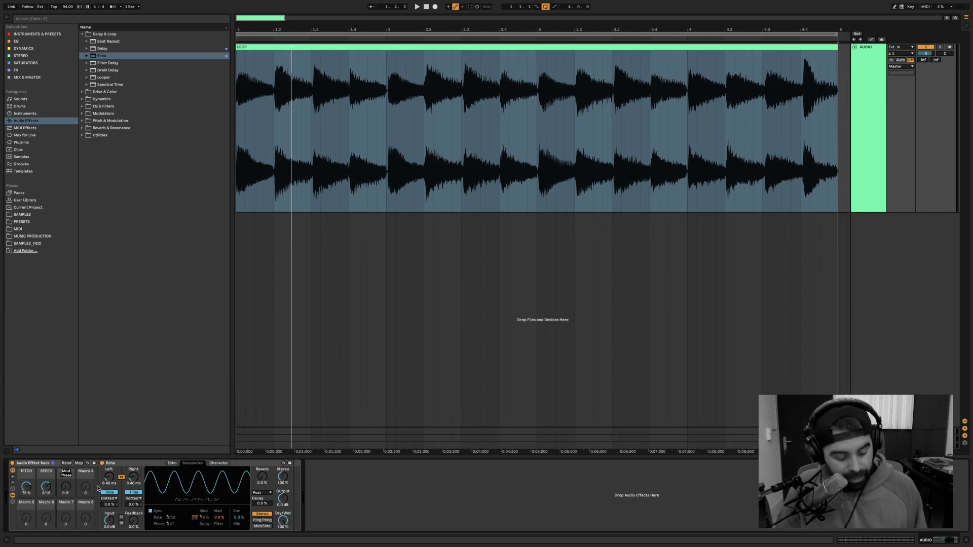
pyautogui.write('WIDE')
pyautogui.press('Return')
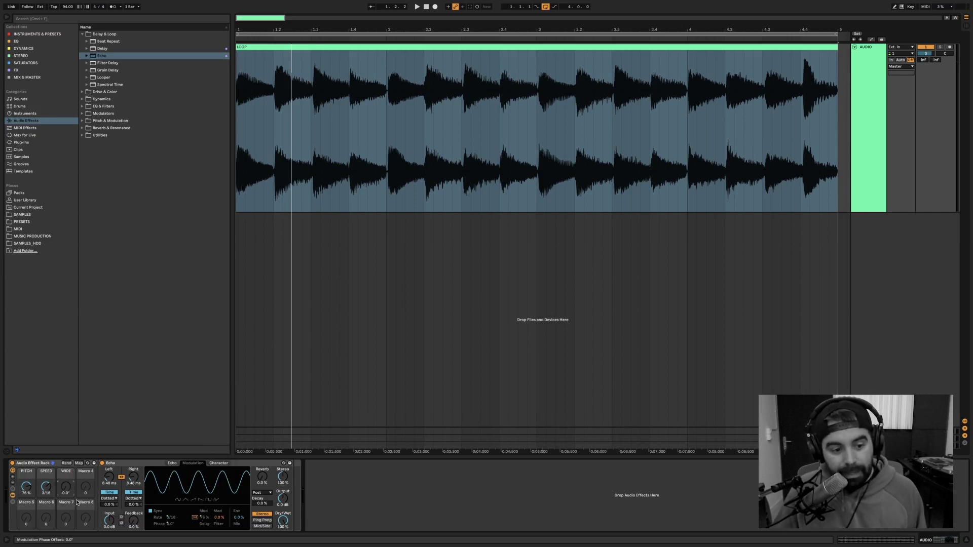
# Audition the WIDE macro at 180° during playback and limit its mapping range to a maximum of 90°.
pyautogui.press('space')
pyautogui.moveTo(66, 489); pyautogui.dragTo(66, 416)
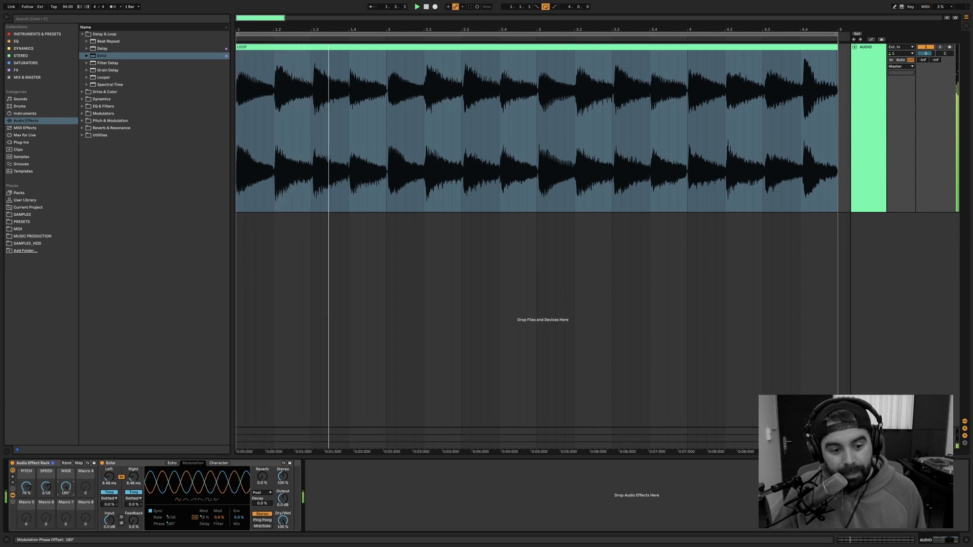
pyautogui.click(79, 463)
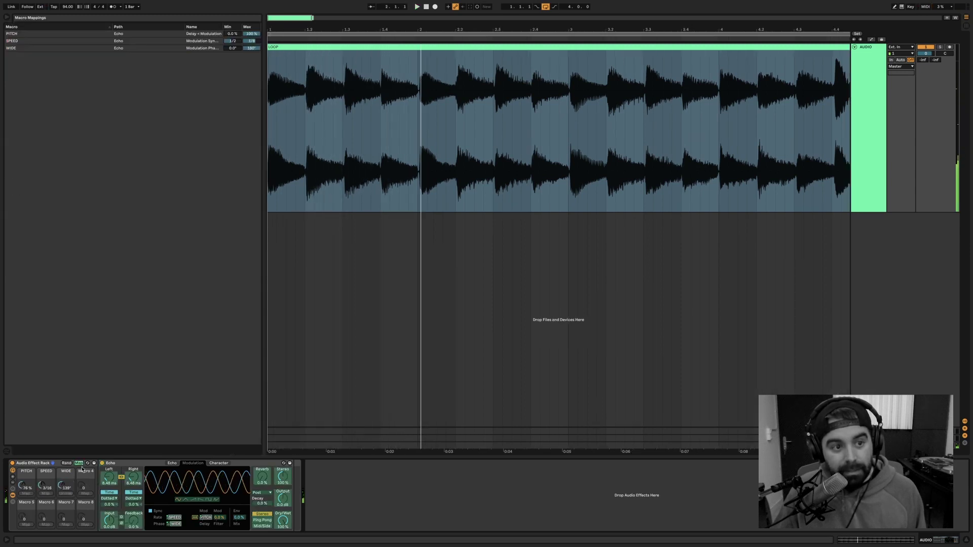
pyautogui.click(250, 48)
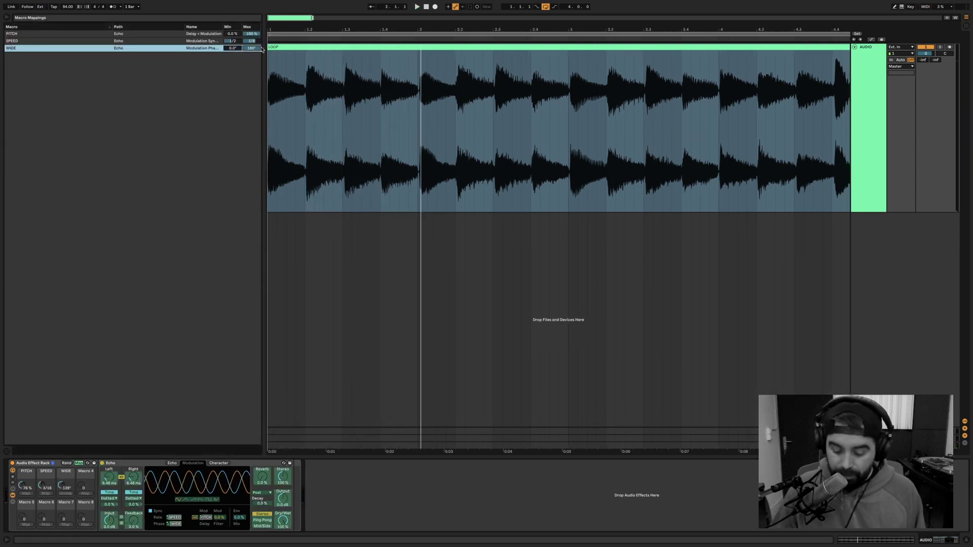
pyautogui.write('90')
pyautogui.press('Return')
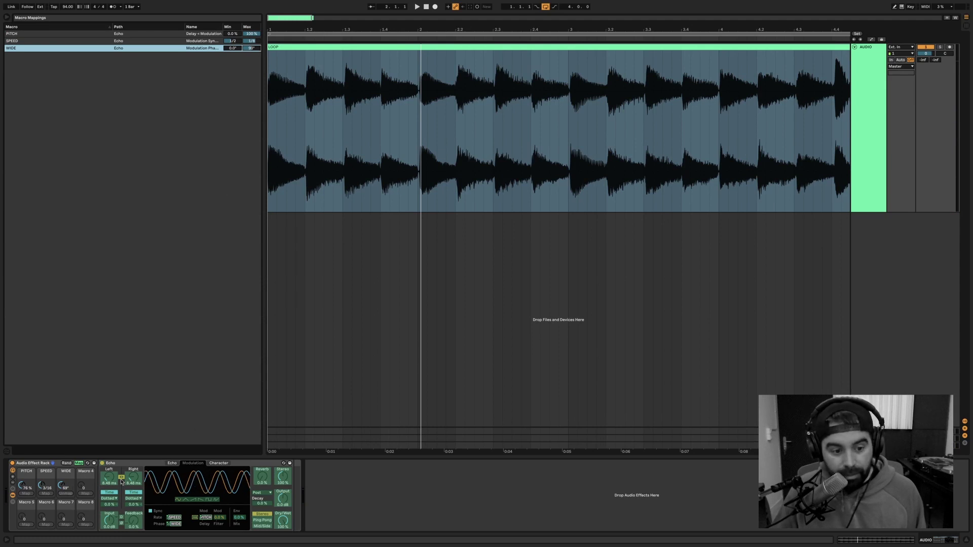
pyautogui.click(78, 464)
# Play the loop with the WIDE macro lowered to 0°, and set the macro to 56°.
pyautogui.press('space')
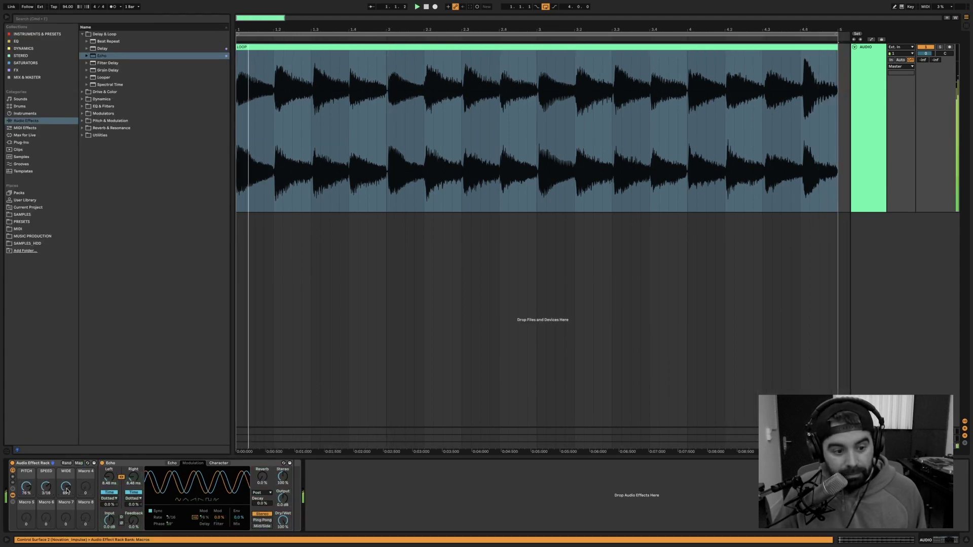
pyautogui.moveTo(66, 486); pyautogui.dragTo(66, 535)
pyautogui.press('space')
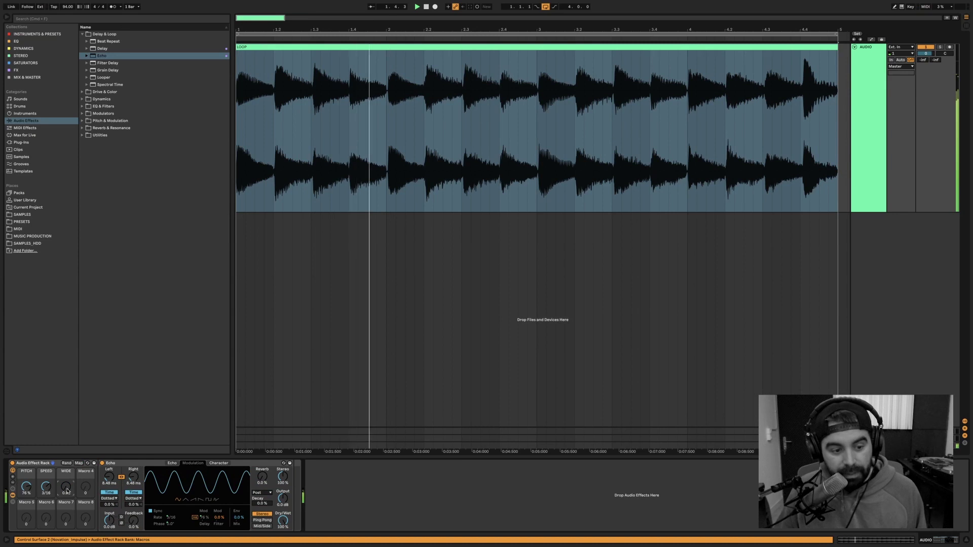
pyautogui.press('space')
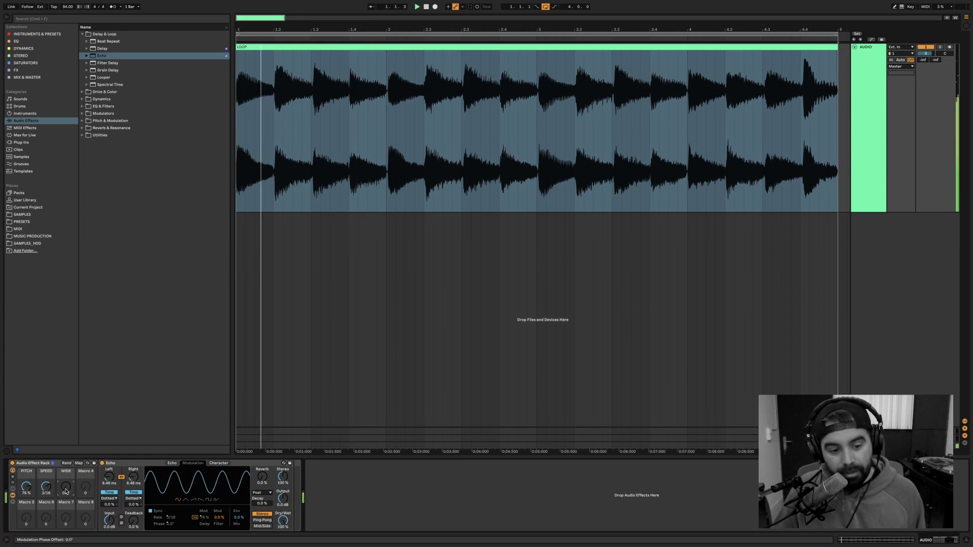
pyautogui.moveTo(66, 491)
pyautogui.mouseDown()
pyautogui.moveTo(66, 436)
pyautogui.moveTo(67, 489)
pyautogui.mouseUp()
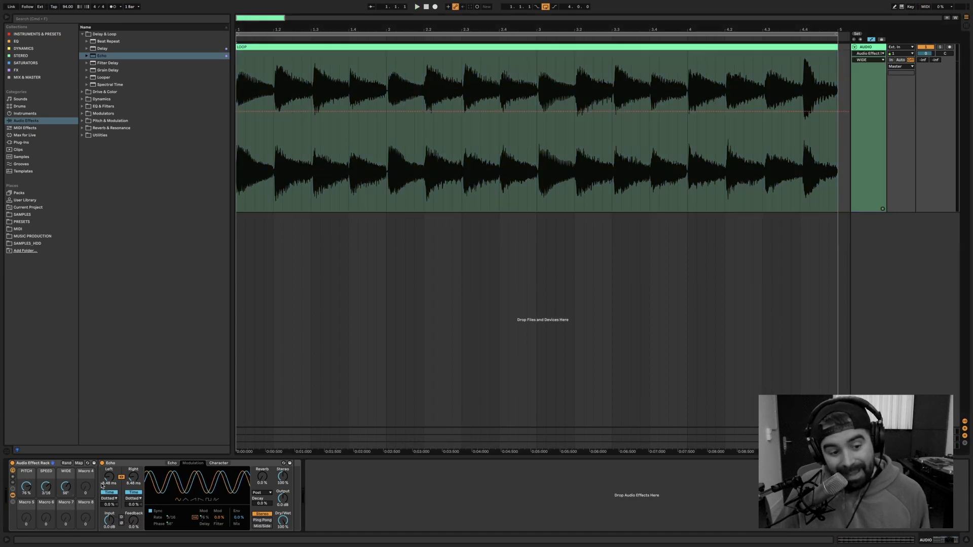
# Enable Echo's Wobble effect and raise both its amount and morph to 100%.
pyautogui.click(219, 463)
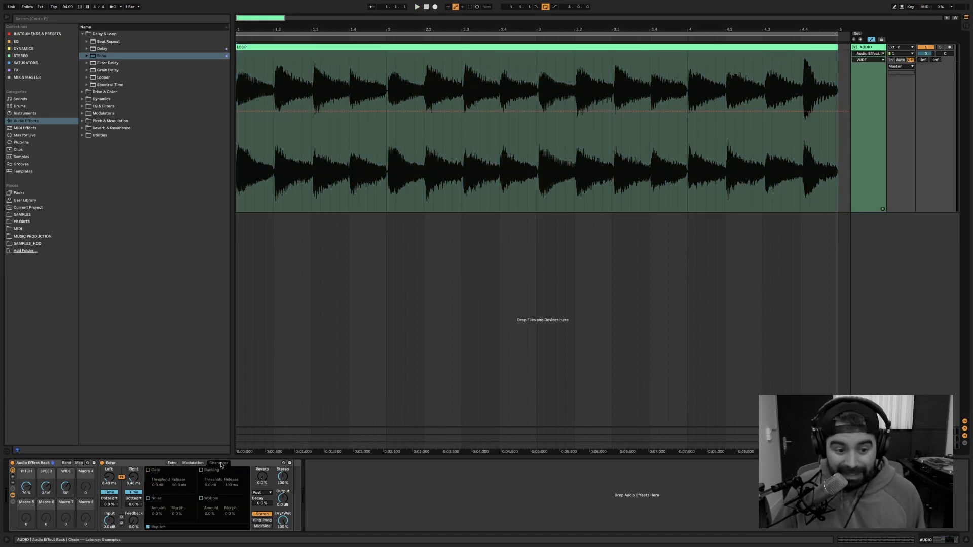
pyautogui.click(201, 500)
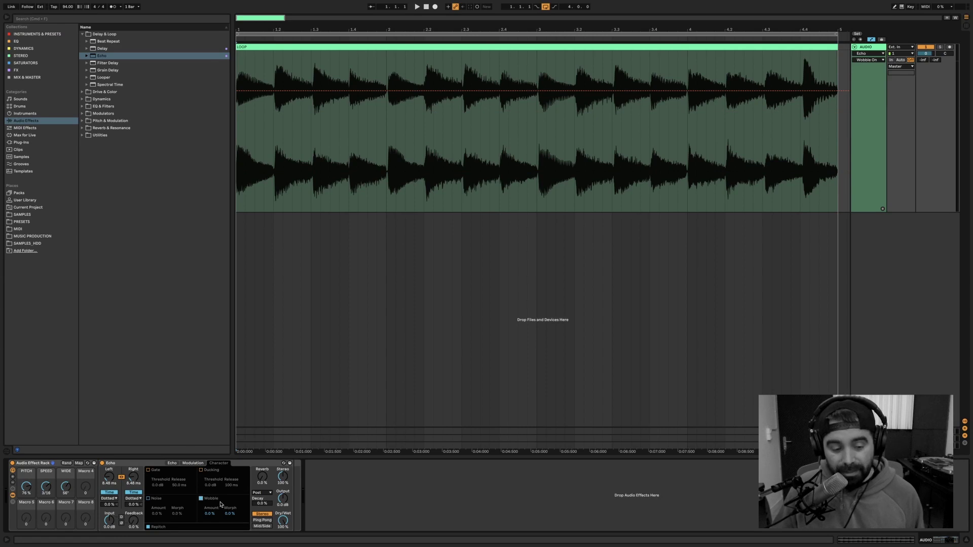
pyautogui.moveTo(229, 516); pyautogui.dragTo(209, 517)
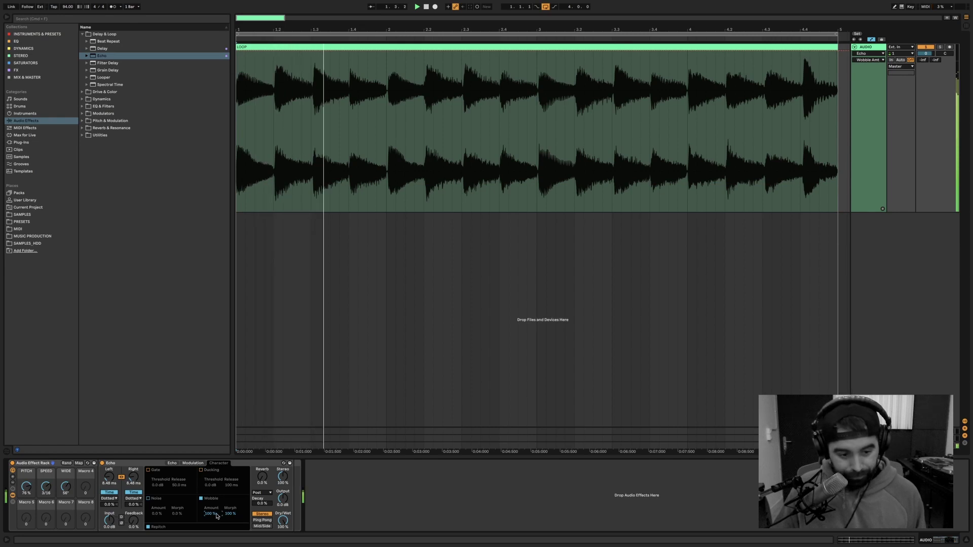
# Try lower Wobble amounts during playback and settle on 70%.
pyautogui.moveTo(231, 514); pyautogui.dragTo(211, 527)
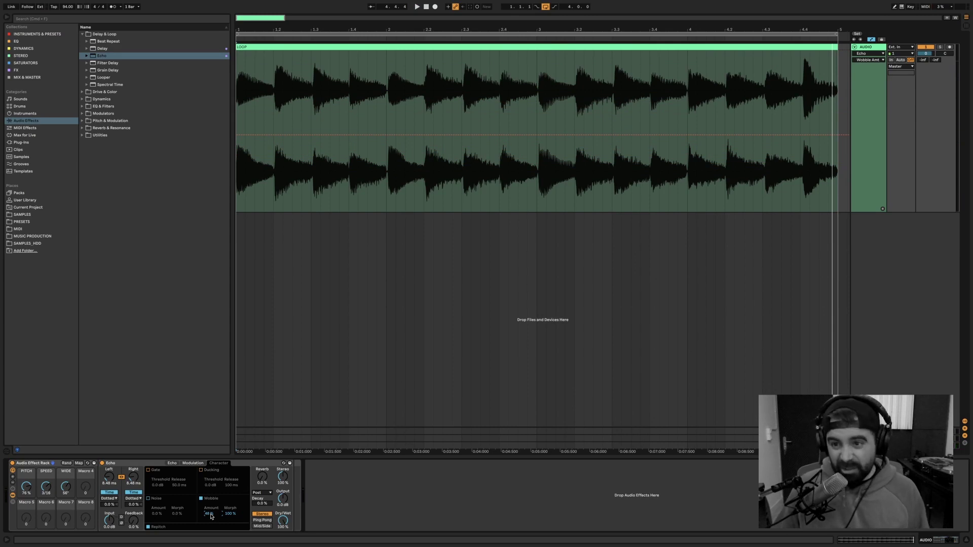
pyautogui.moveTo(211, 516)
pyautogui.mouseDown()
pyautogui.moveTo(211, 503)
pyautogui.moveTo(211, 513)
pyautogui.mouseUp()
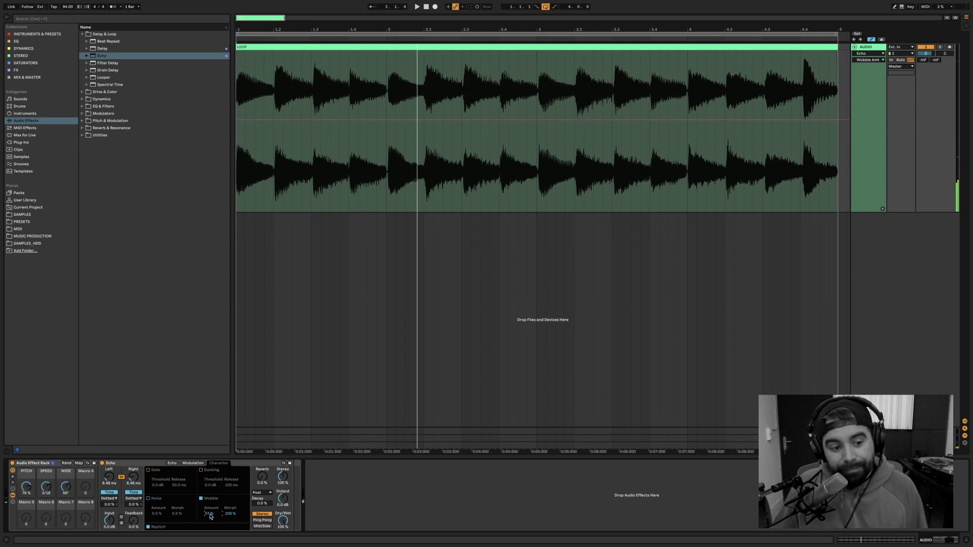
pyautogui.moveTo(211, 516)
pyautogui.mouseDown()
pyautogui.moveTo(210, 496)
pyautogui.moveTo(210, 511)
pyautogui.mouseUp()
pyautogui.press('space')
pyautogui.press('space')
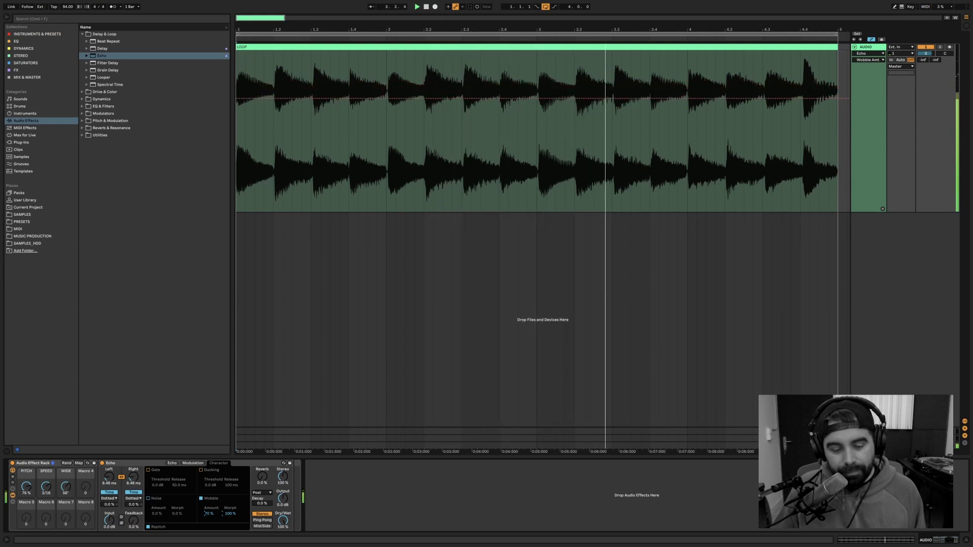
# Map Echo's Wobble amount to Macro 4 and rename the macro WOOBLE.
pyautogui.rightClick(208, 516)
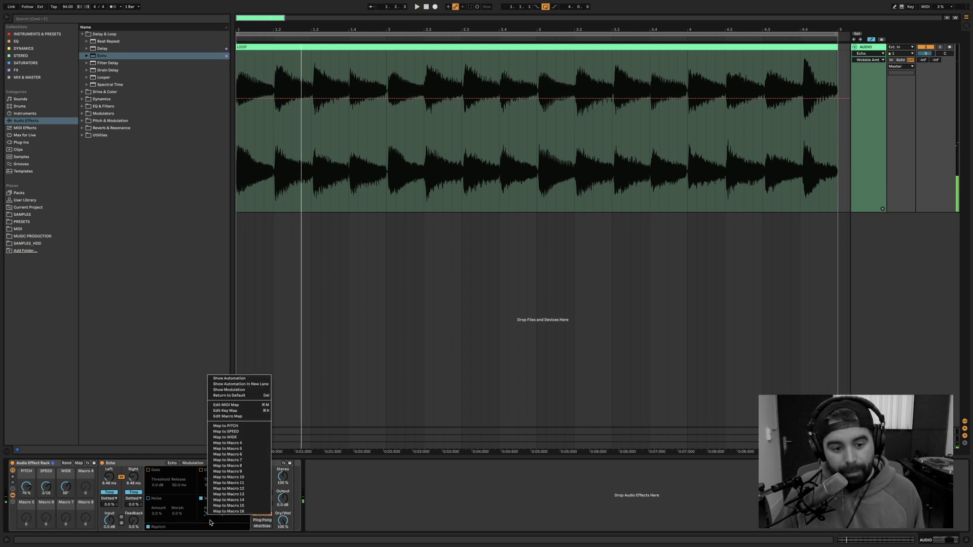
pyautogui.click(236, 443)
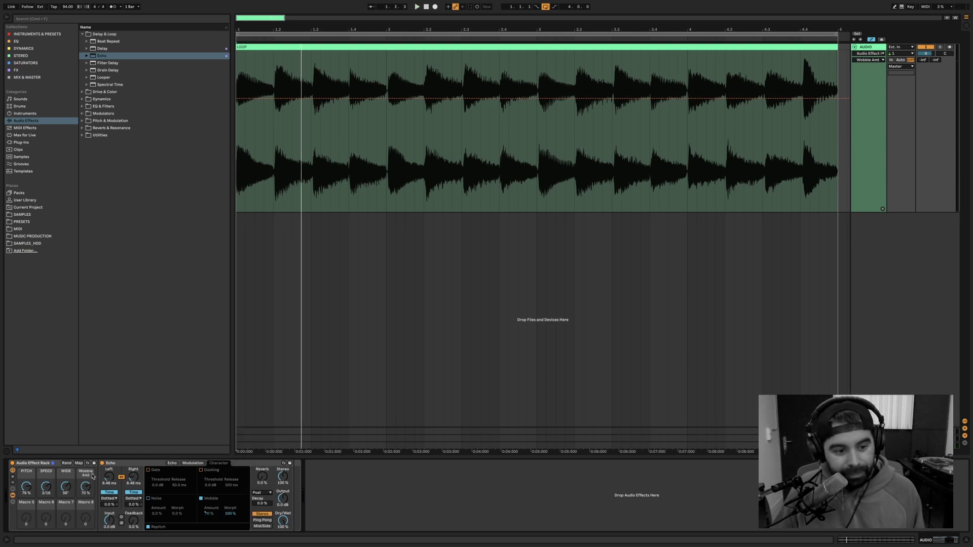
pyautogui.click(86, 477)
pyautogui.press('super+r')
pyautogui.write('W')
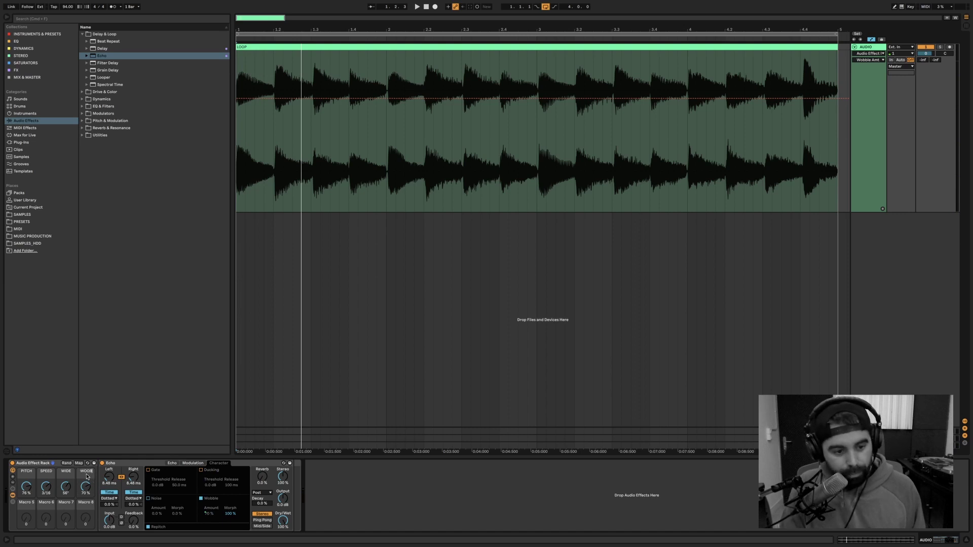
pyautogui.press('Return')
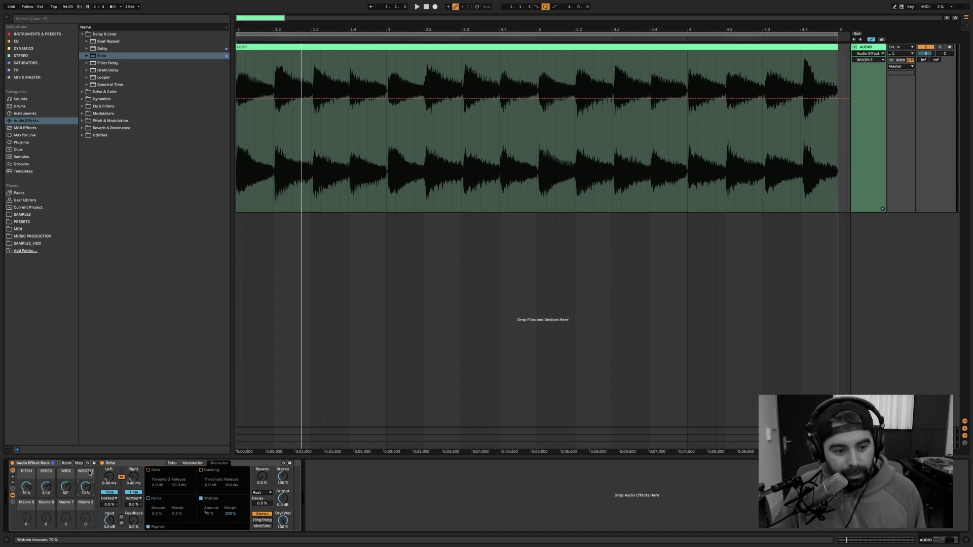
# Limit the WOOBLE macro's mapping range to a maximum of 70% and set the macro to 39%.
pyautogui.click(78, 464)
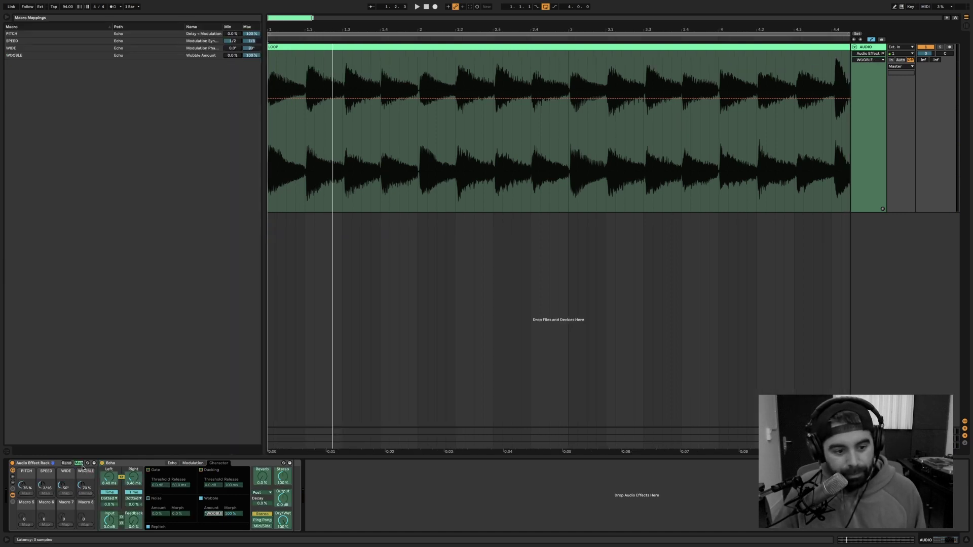
pyautogui.click(250, 57)
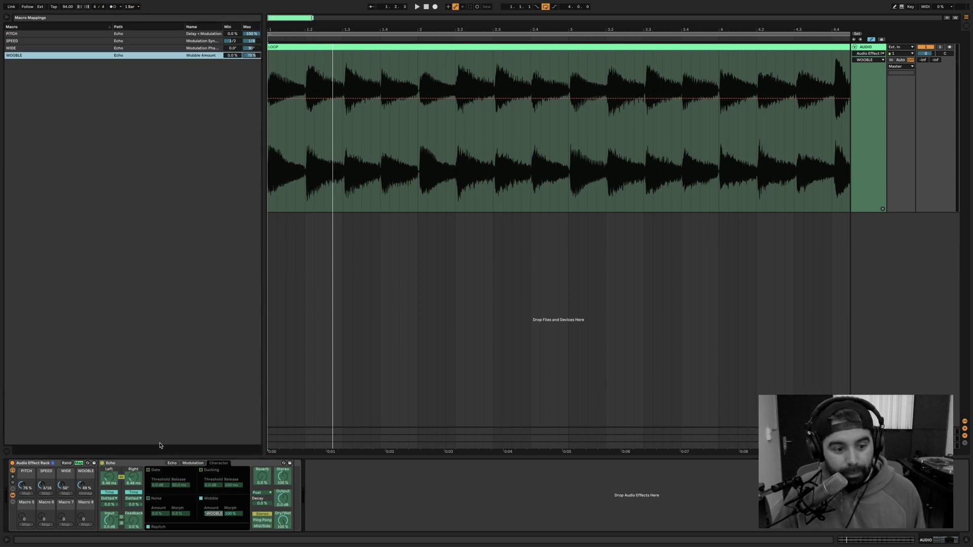
pyautogui.click(79, 463)
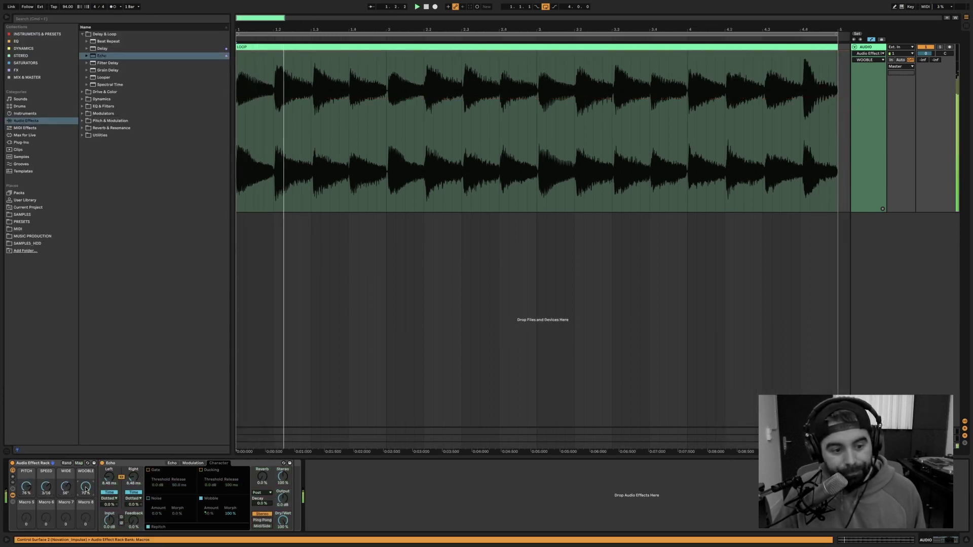
pyautogui.moveTo(206, 513); pyautogui.dragTo(207, 521)
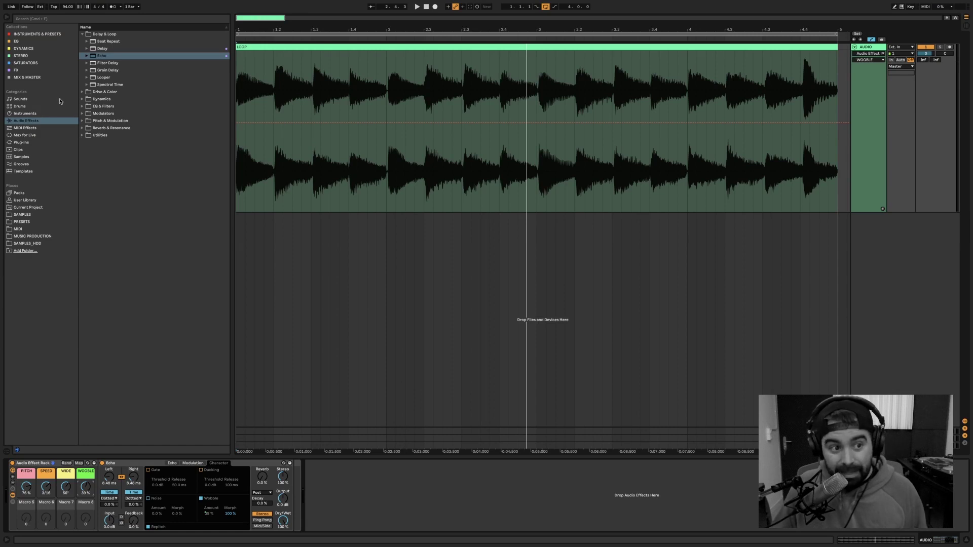
# Find Auto Filter among the EQ & Filters audio effects and add it after Echo in the rack.
pyautogui.click(82, 35)
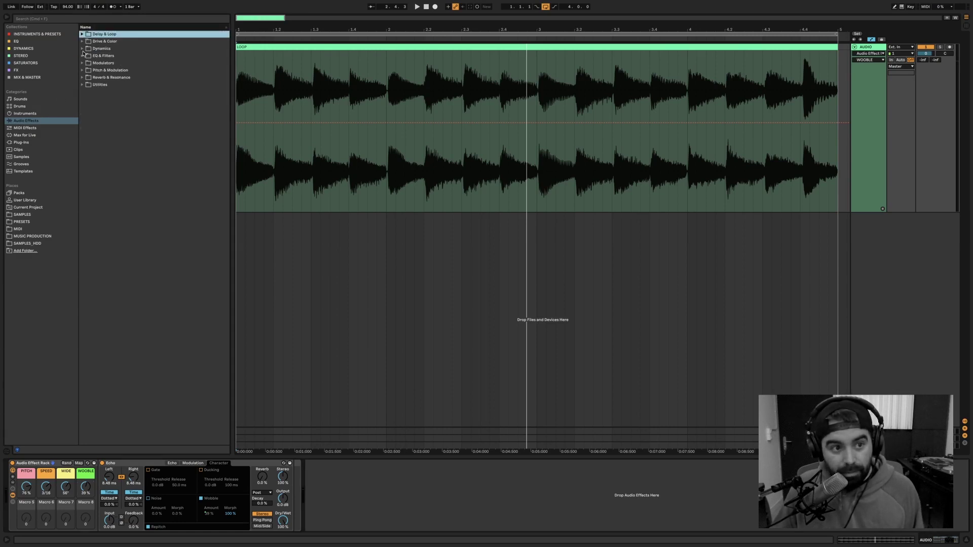
pyautogui.click(82, 56)
pyautogui.click(111, 64)
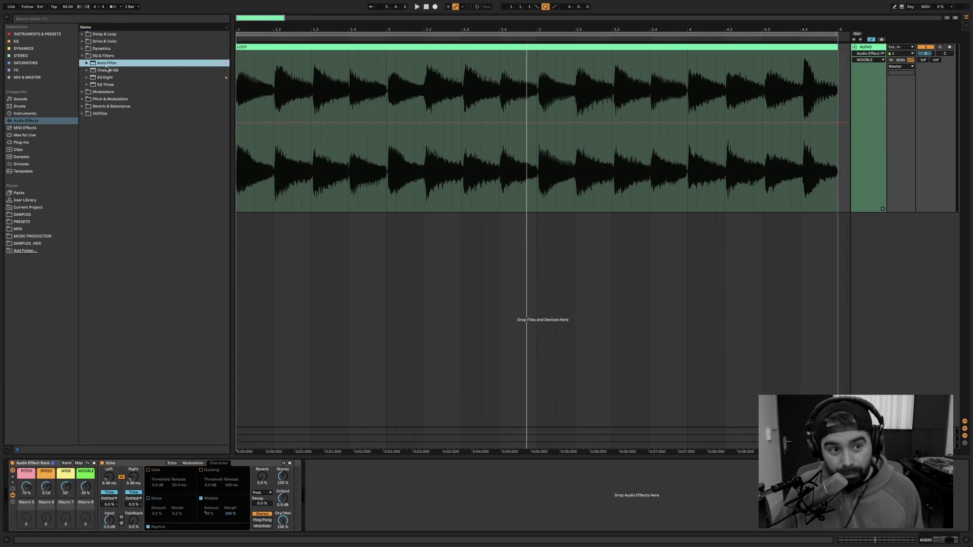
pyautogui.moveTo(285, 496); pyautogui.dragTo(286, 490)
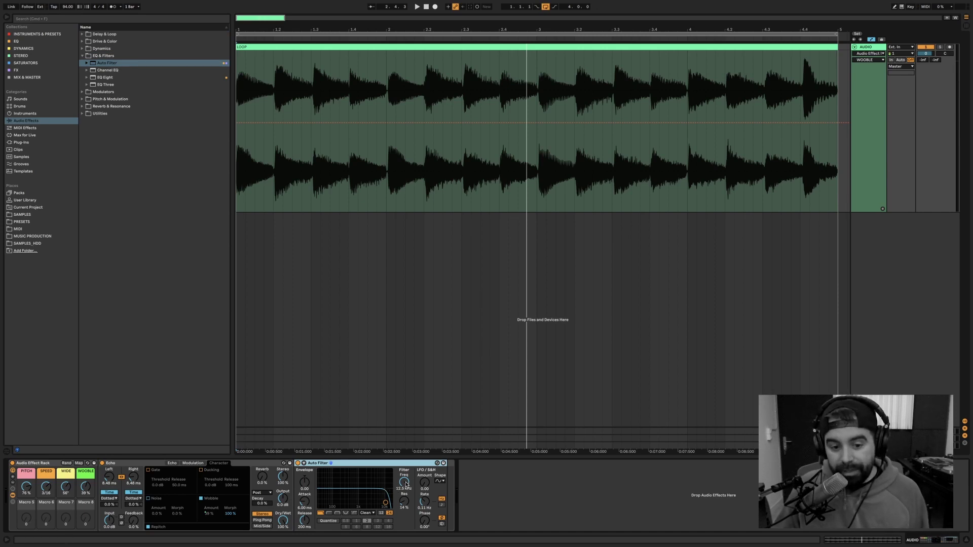
# Lower Auto Filter's cutoff frequency and audition other filter types such as high-pass against the playing loop, ending on low-pass.
pyautogui.moveTo(405, 482); pyautogui.dragTo(405, 504)
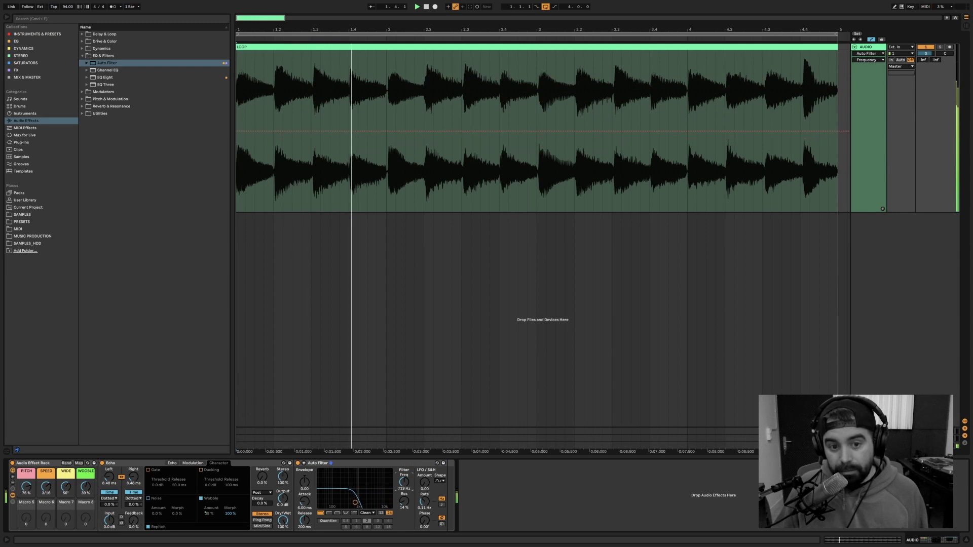
pyautogui.click(329, 512)
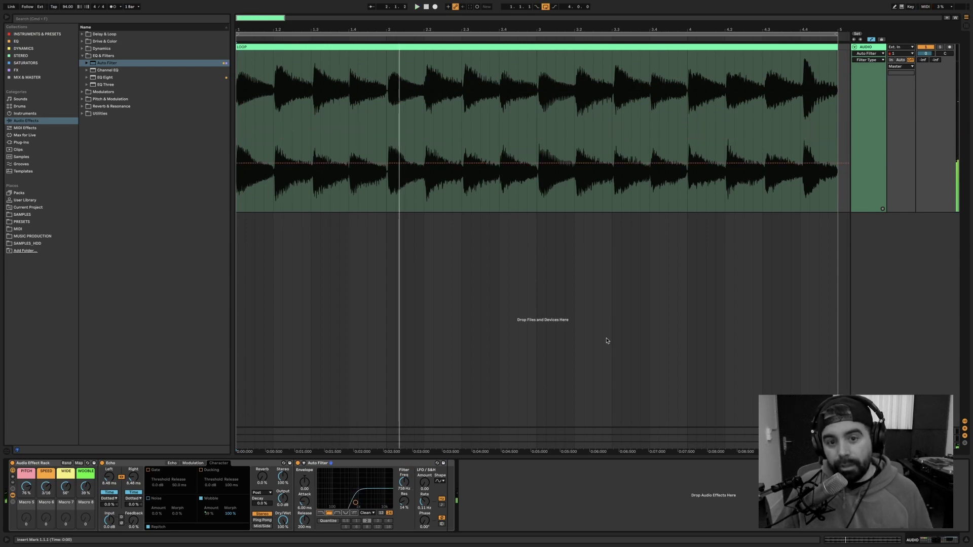
pyautogui.click(346, 513)
pyautogui.press('space')
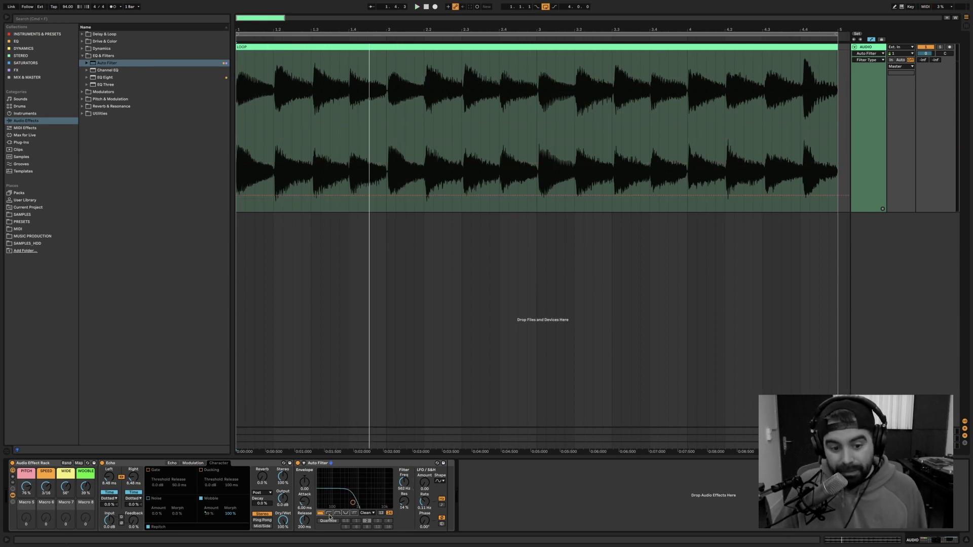
# Switch Auto Filter to the Morph filter type and sweep its Morph control, ending at the low-pass end.
pyautogui.click(337, 513)
pyautogui.click(345, 513)
pyautogui.click(354, 513)
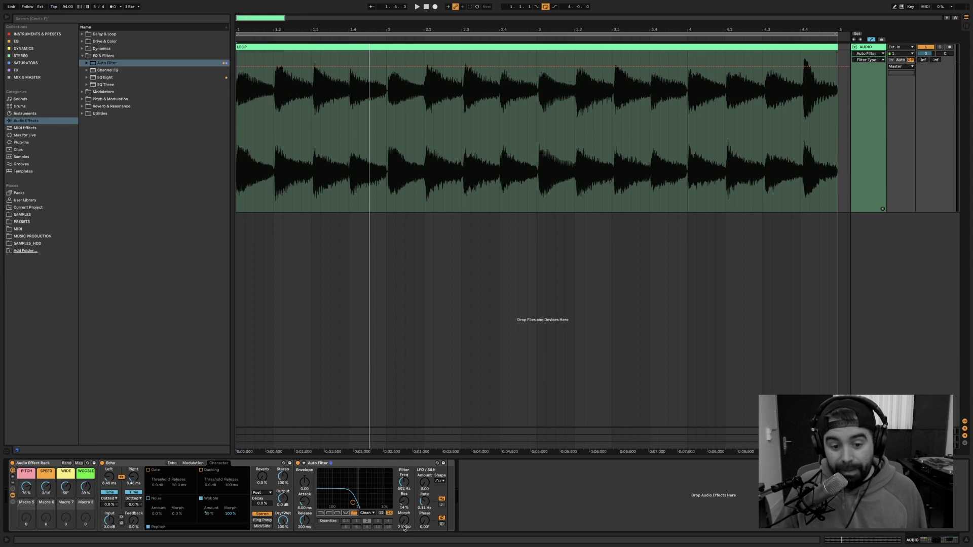
pyautogui.moveTo(404, 527); pyautogui.dragTo(404, 486)
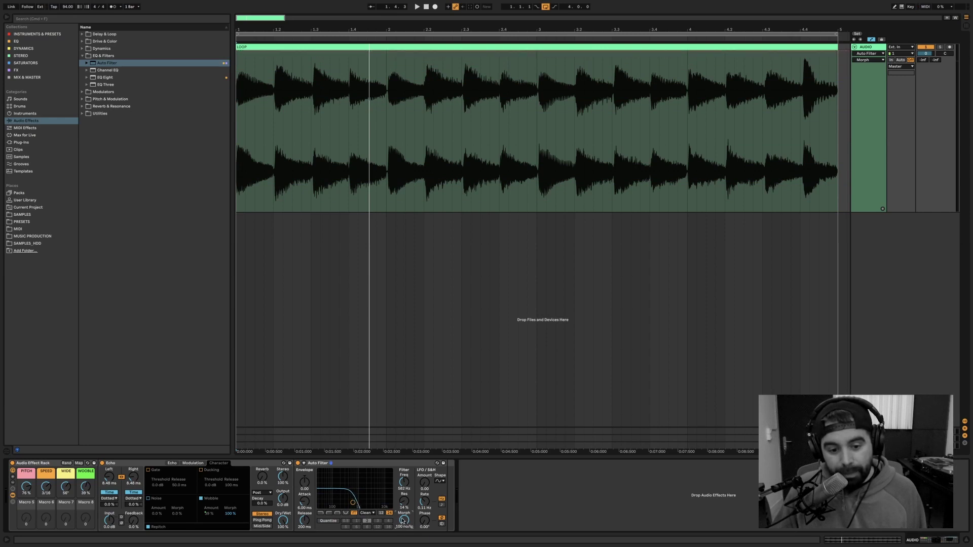
pyautogui.moveTo(404, 521); pyautogui.dragTo(404, 529)
pyautogui.moveTo(403, 520)
pyautogui.mouseDown()
pyautogui.moveTo(403, 540)
pyautogui.moveTo(406, 501)
pyautogui.mouseUp()
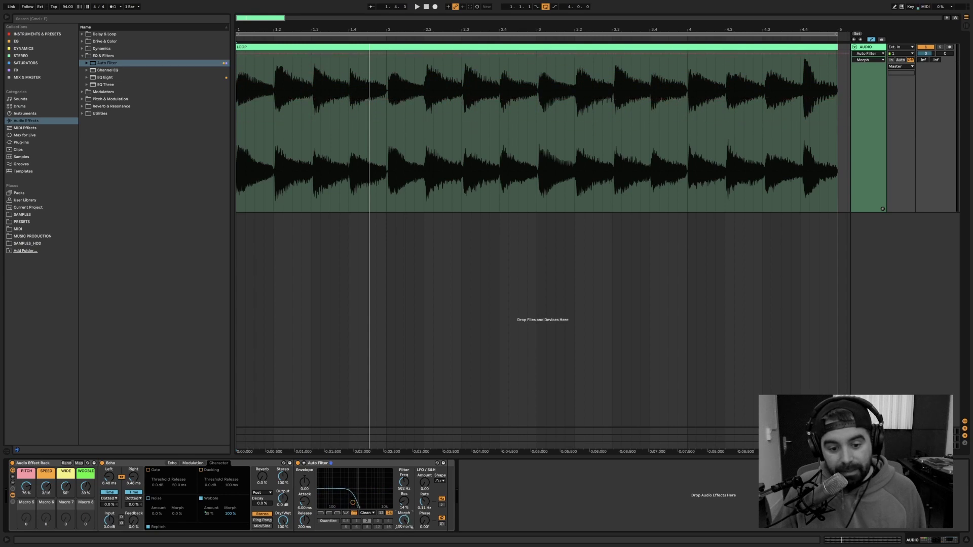
# Map Auto Filter's Morph control to Macro 5 and raise the mapping's minimum to the high-pass region.
pyautogui.rightClick(405, 522)
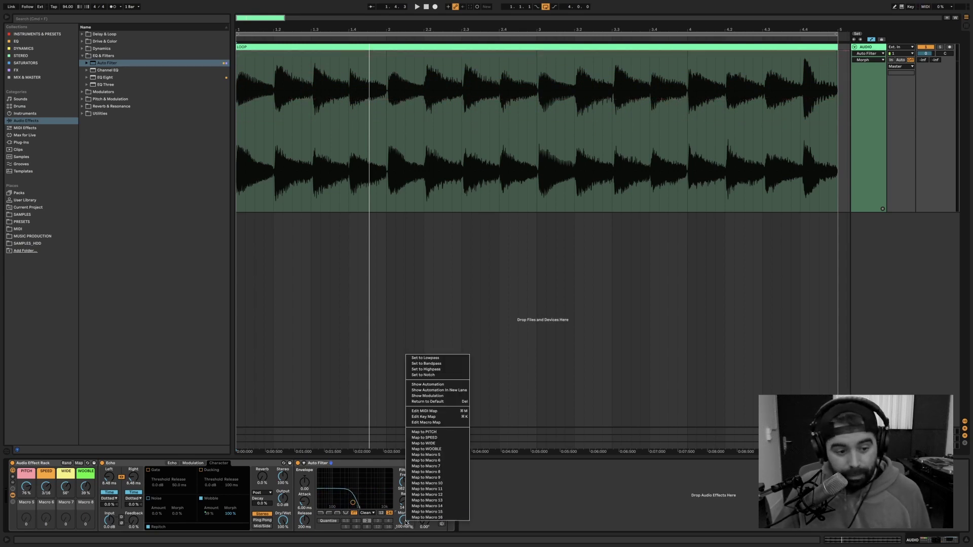
pyautogui.click(439, 455)
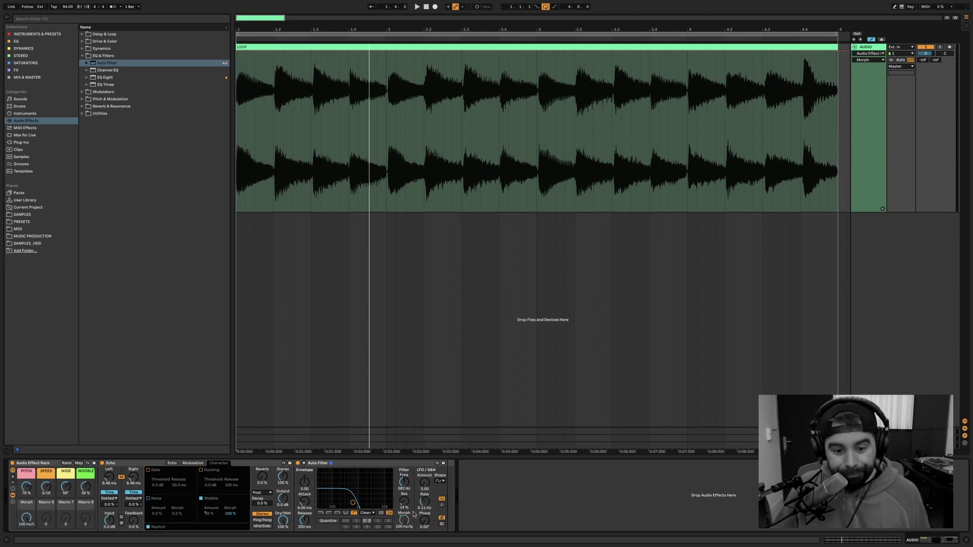
pyautogui.click(78, 463)
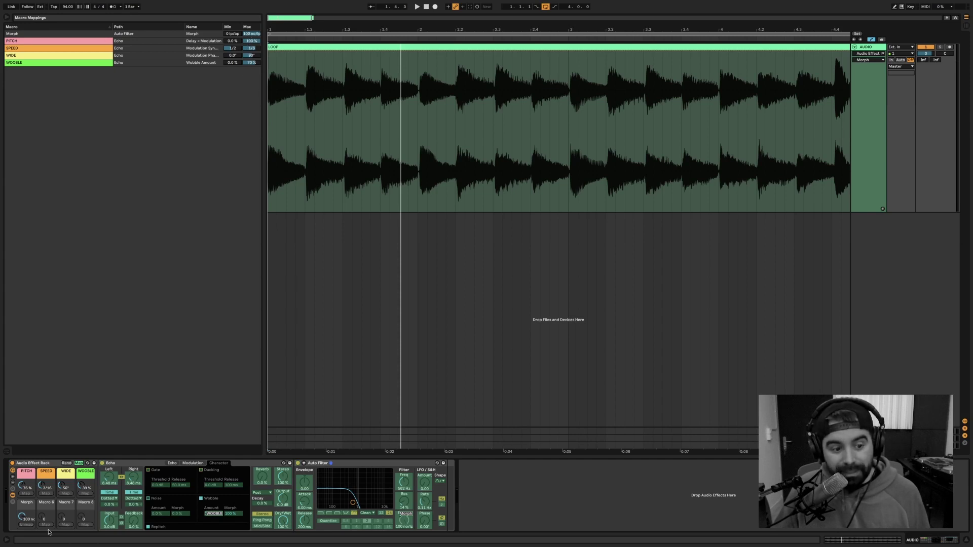
pyautogui.moveTo(22, 516); pyautogui.dragTo(22, 539)
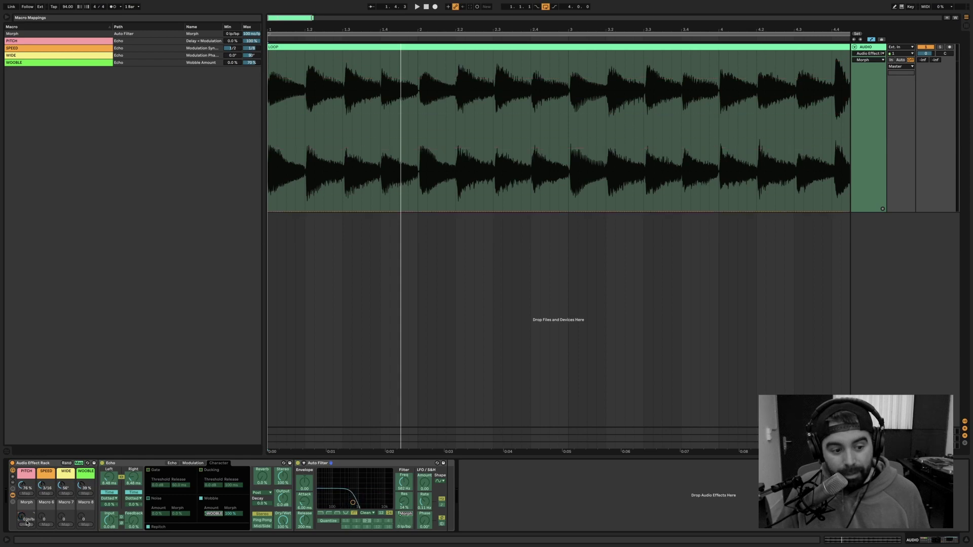
pyautogui.moveTo(233, 33); pyautogui.dragTo(233, 57)
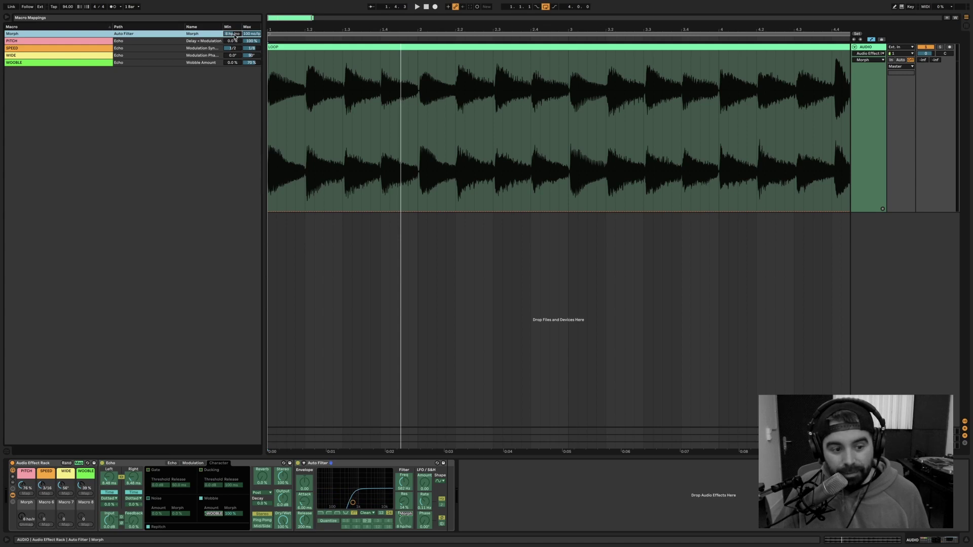
pyautogui.click(78, 463)
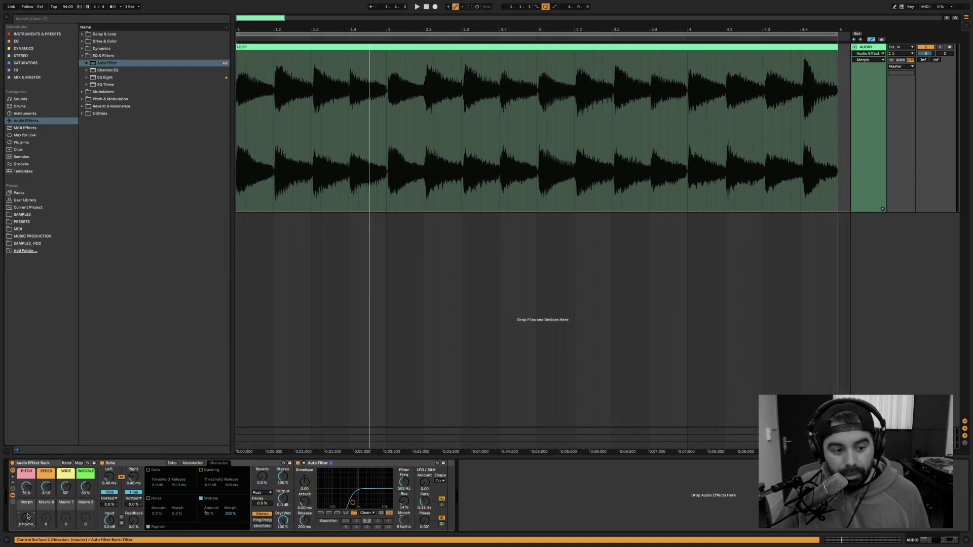
# Audition the Morph macro's high-pass and low-pass ends against the playing loop while raising and lowering Auto Filter's cutoff frequency.
pyautogui.moveTo(28, 516)
pyautogui.mouseDown()
pyautogui.moveTo(28, 457)
pyautogui.moveTo(27, 516)
pyautogui.mouseUp()
pyautogui.press('space')
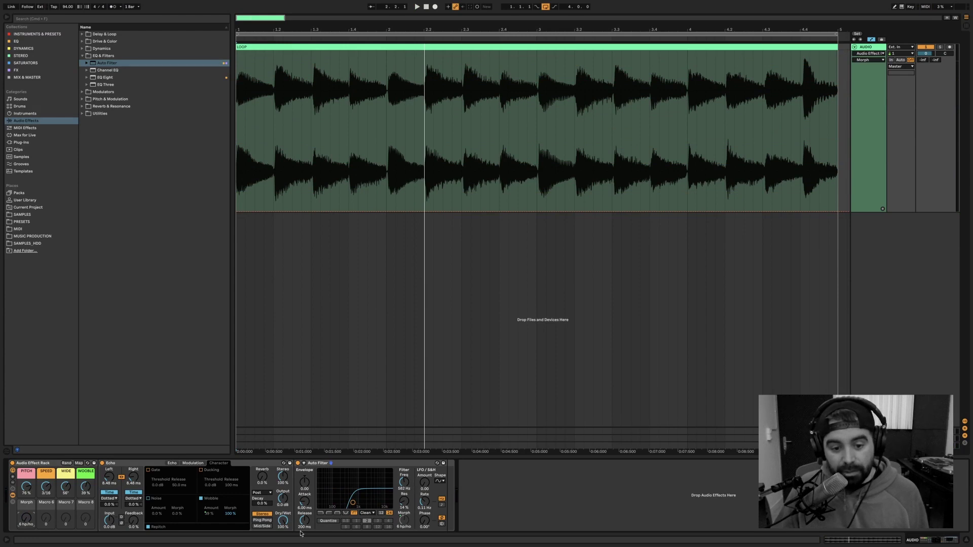
pyautogui.moveTo(25, 517); pyautogui.dragTo(25, 486)
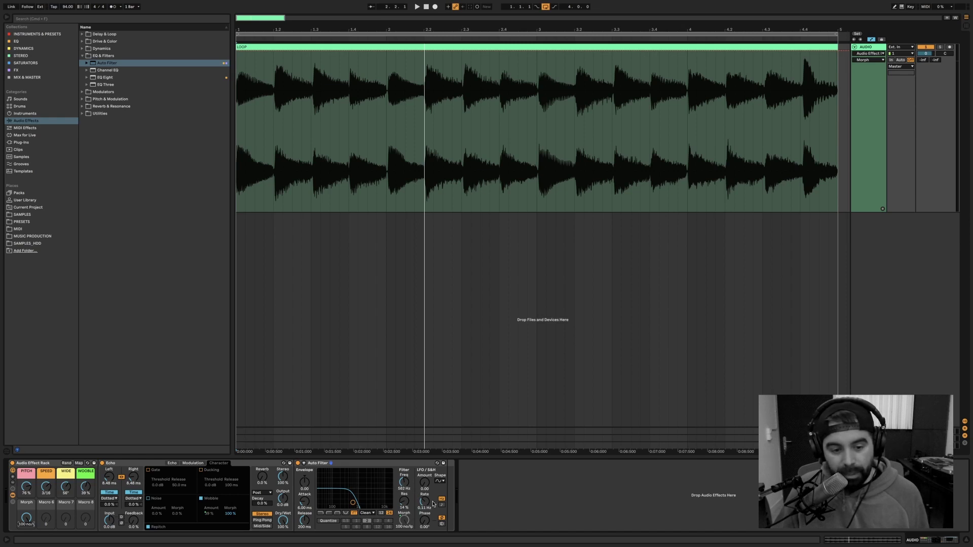
pyautogui.press('space')
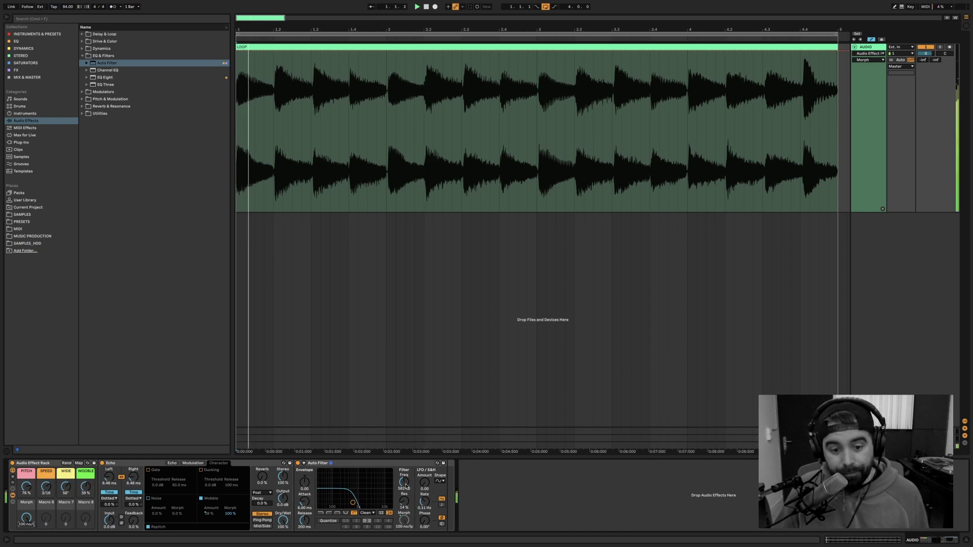
pyautogui.moveTo(404, 482); pyautogui.dragTo(404, 473)
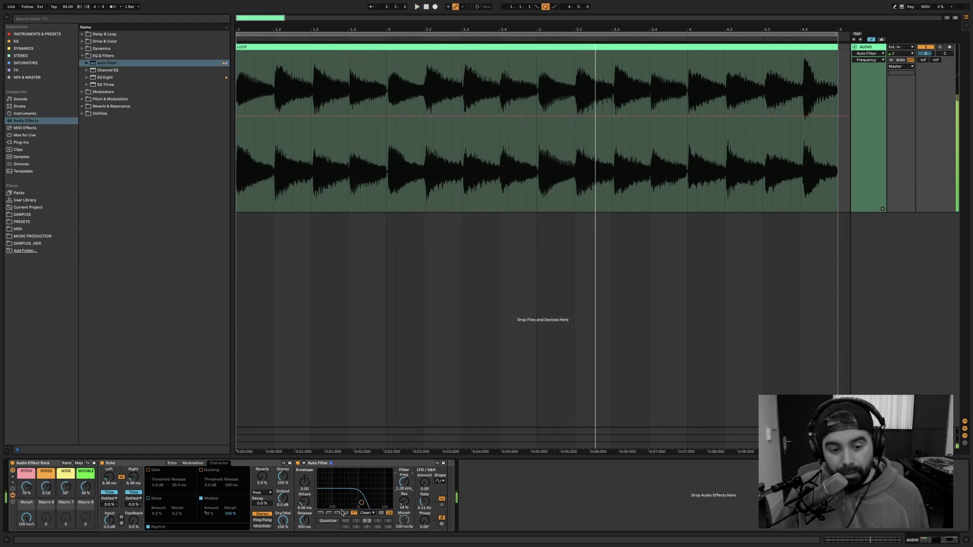
pyautogui.moveTo(25, 521); pyautogui.dragTo(25, 545)
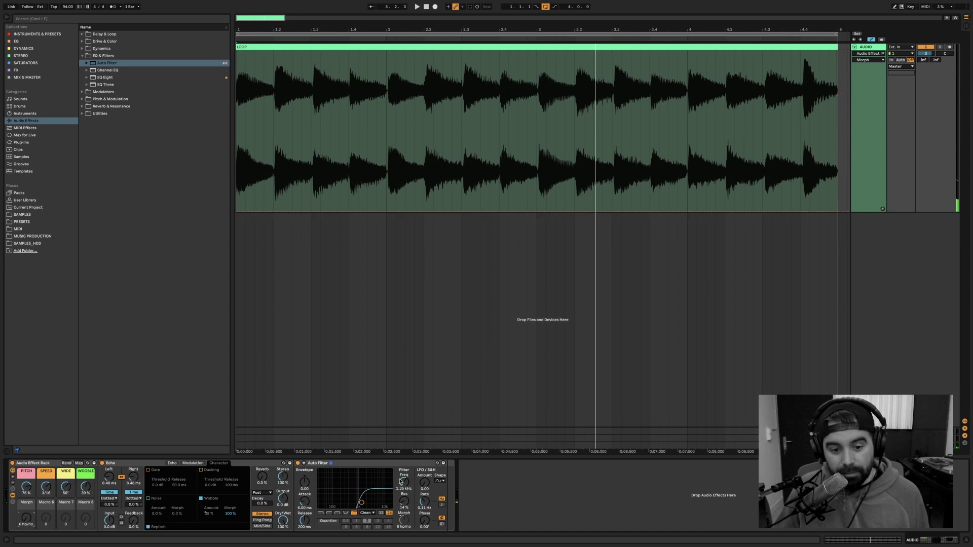
pyautogui.press('space')
pyautogui.moveTo(404, 482); pyautogui.dragTo(404, 500)
pyautogui.press('space')
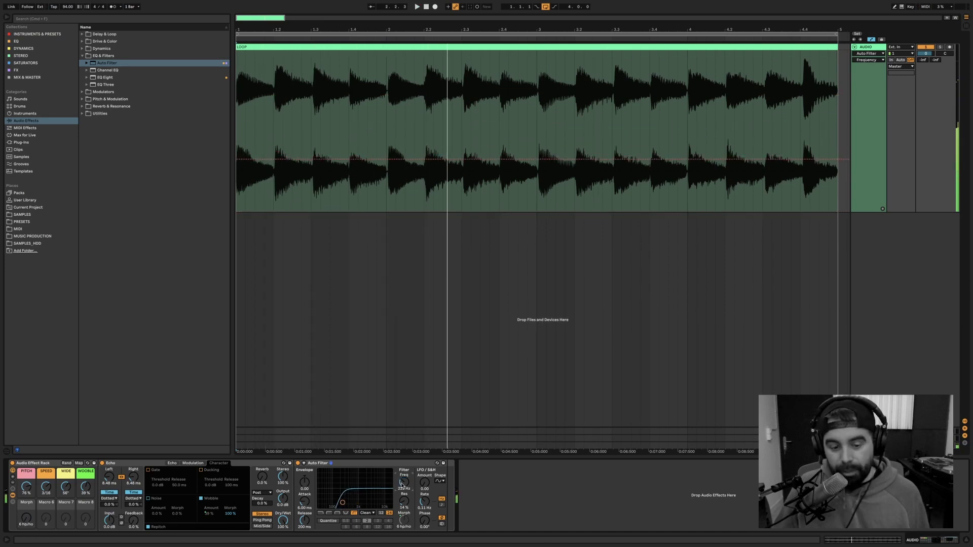
# Map Auto Filter's Frequency to the same macro as Morph and set that mapping's minimum to 200 Hz.
pyautogui.rightClick(404, 488)
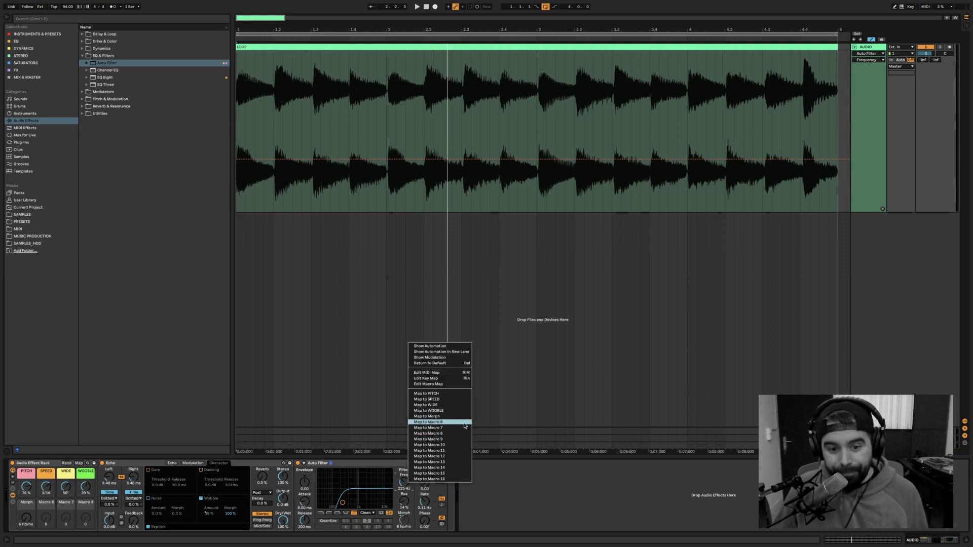
pyautogui.click(439, 417)
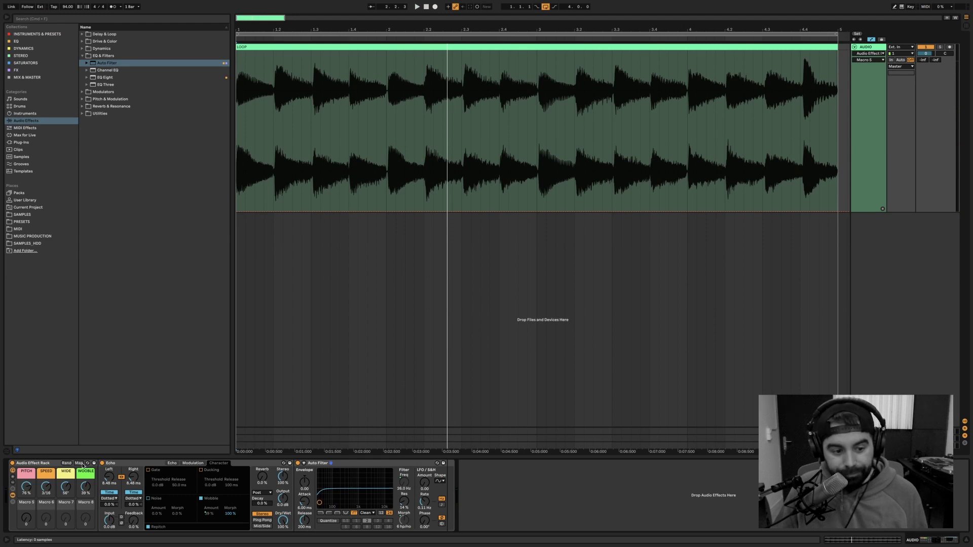
pyautogui.click(78, 463)
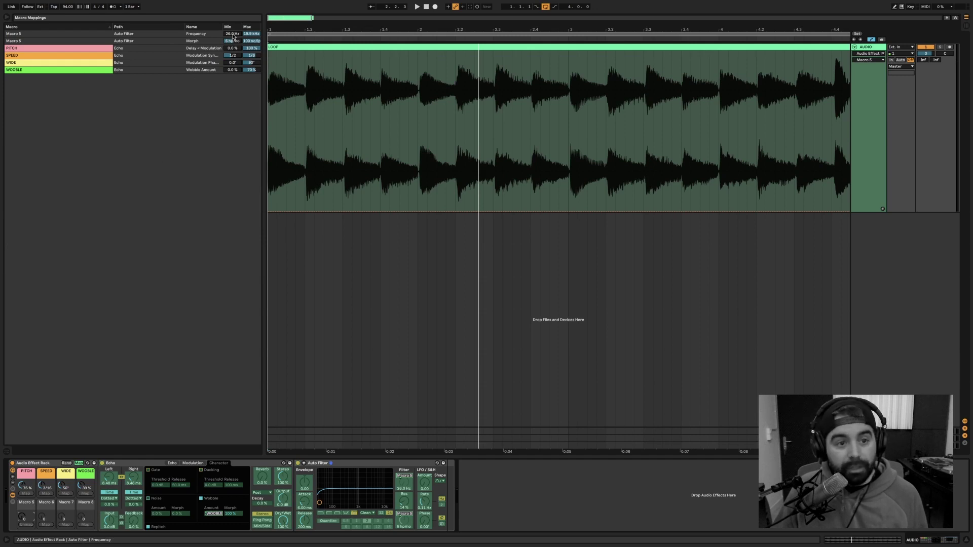
pyautogui.moveTo(233, 34)
pyautogui.mouseDown()
pyautogui.moveTo(233, 15)
pyautogui.moveTo(232, 36)
pyautogui.mouseUp()
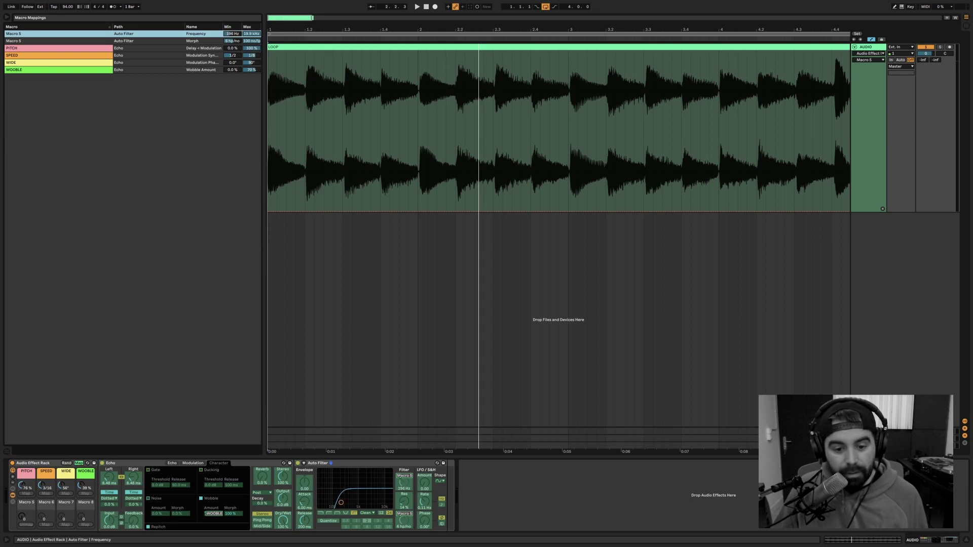
pyautogui.write('2')
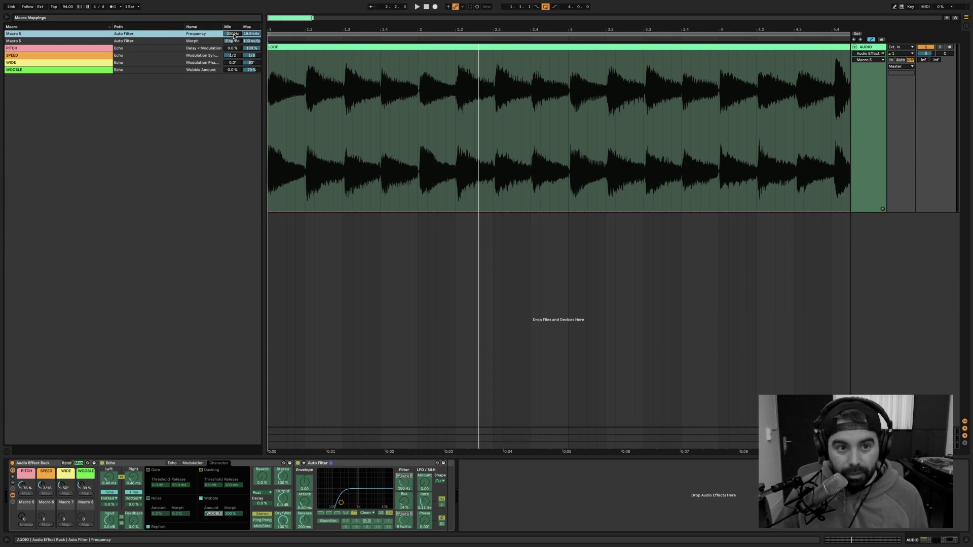
pyautogui.write('00')
pyautogui.press('Return')
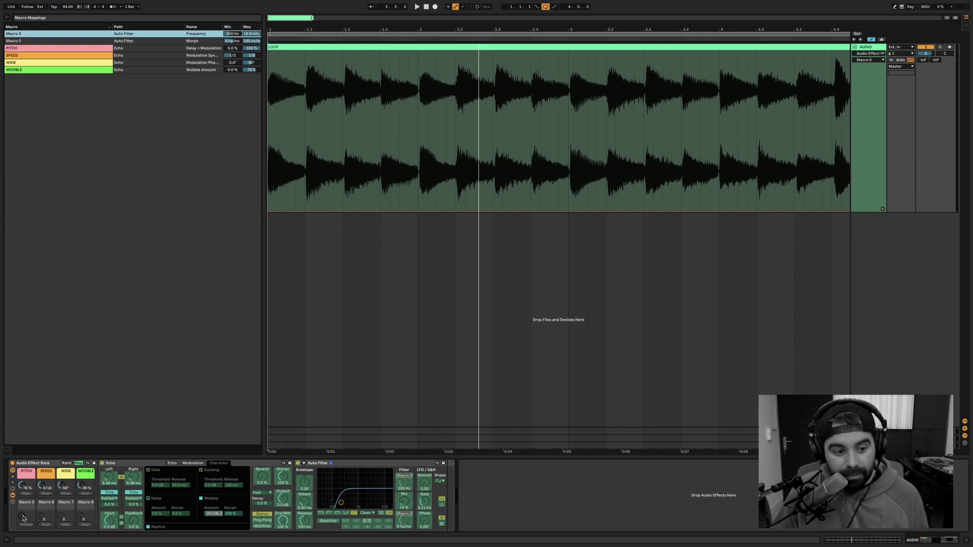
# Limit Macro 5's Frequency mapping to a maximum of 1.50 kHz and audition the macro's sweep against the loop.
pyautogui.moveTo(22, 518); pyautogui.dragTo(23, 456)
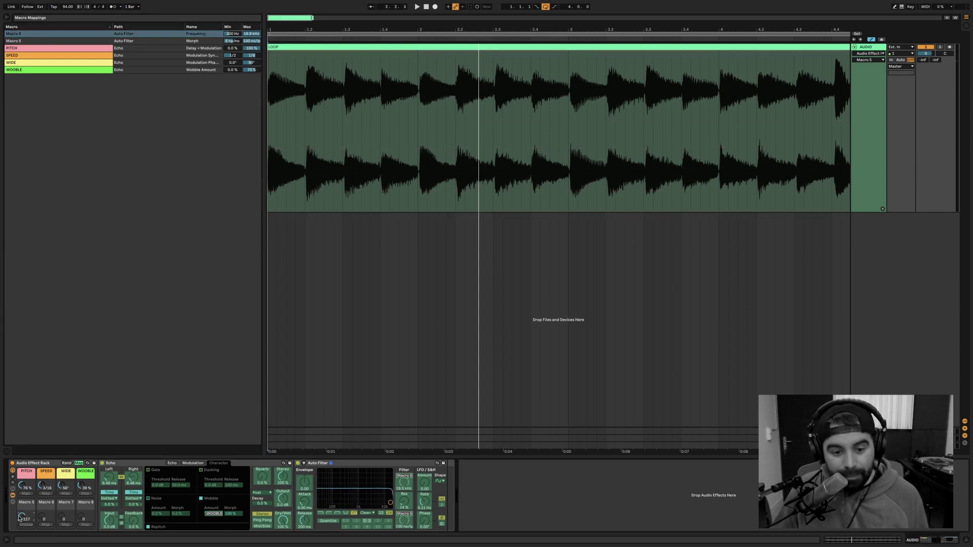
pyautogui.moveTo(249, 35)
pyautogui.mouseDown()
pyautogui.moveTo(249, 66)
pyautogui.moveTo(249, 50)
pyautogui.mouseUp()
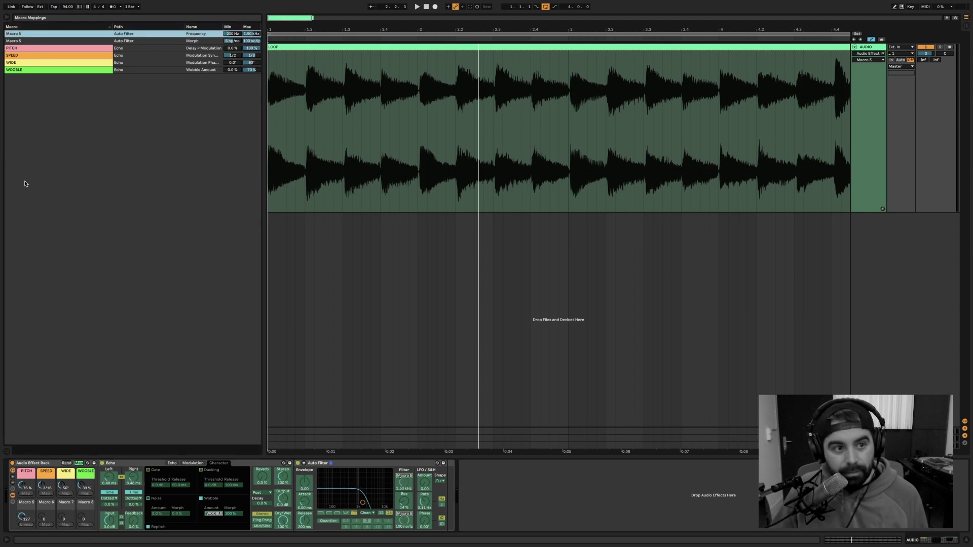
pyautogui.click(79, 463)
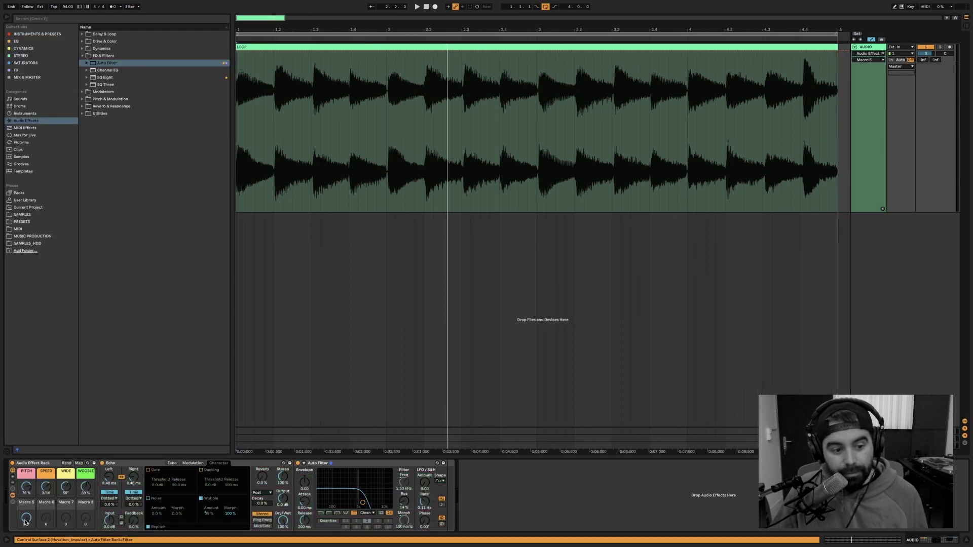
pyautogui.moveTo(26, 522)
pyautogui.mouseDown()
pyautogui.moveTo(26, 546)
pyautogui.moveTo(26, 489)
pyautogui.moveTo(25, 521)
pyautogui.mouseUp()
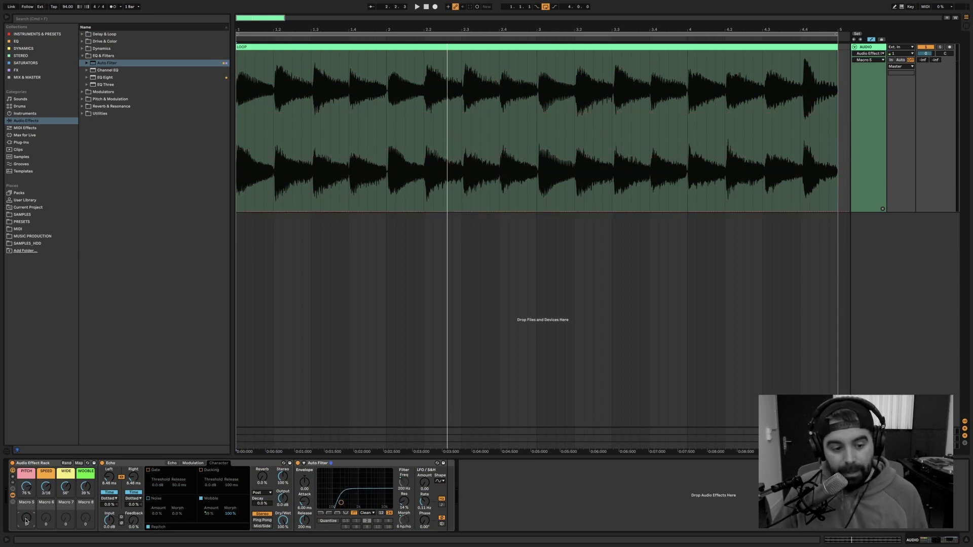
pyautogui.press('space')
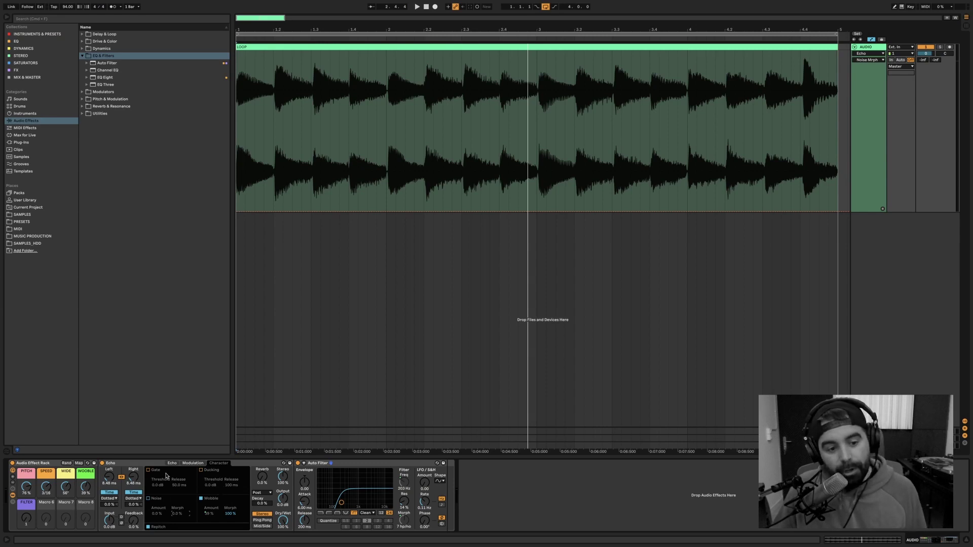
pyautogui.click(149, 499)
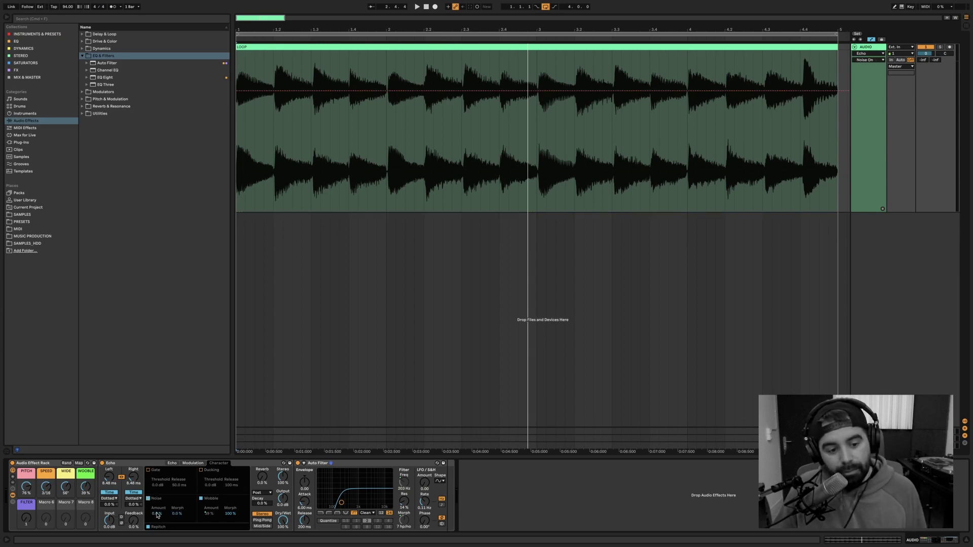
pyautogui.moveTo(157, 514)
pyautogui.mouseDown()
pyautogui.moveTo(157, 458)
pyautogui.moveTo(176, 509)
pyautogui.moveTo(176, 486)
pyautogui.moveTo(175, 514)
pyautogui.mouseUp()
pyautogui.click(155, 515)
pyautogui.press('Delete')
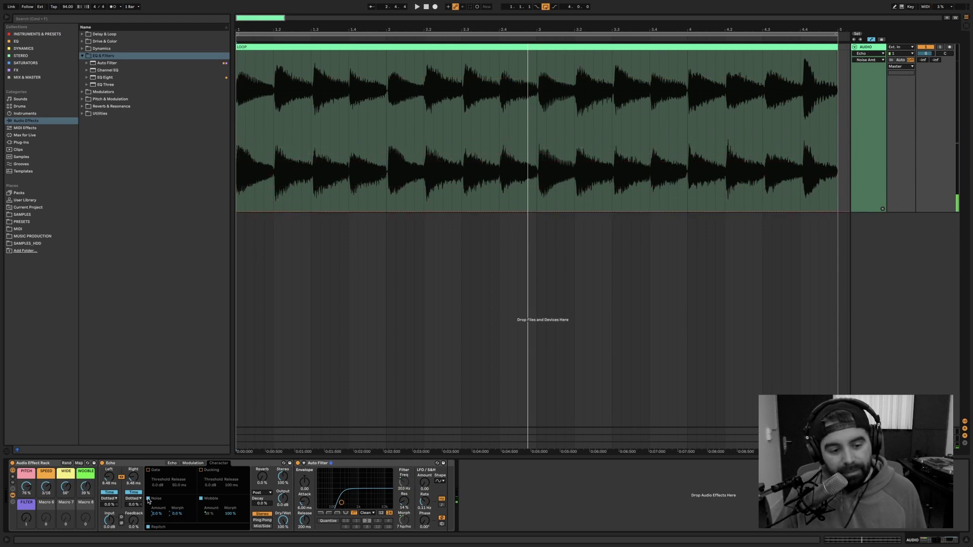
pyautogui.click(148, 499)
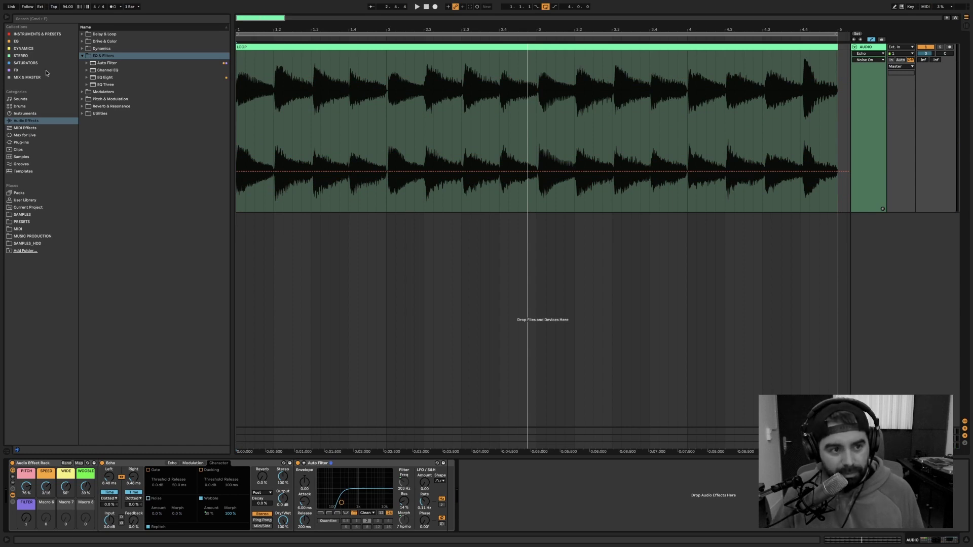
# Add Vinyl Distortion from the Drive & Color effects after Auto Filter in the rack and set its Crackle Volume to about 0.30.
pyautogui.click(83, 42)
pyautogui.click(111, 114)
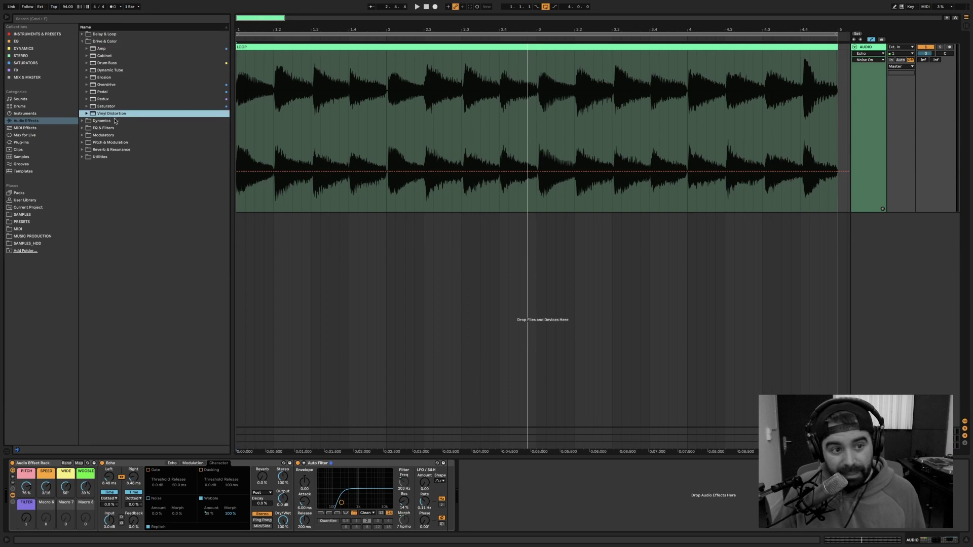
pyautogui.moveTo(112, 114); pyautogui.dragTo(437, 496)
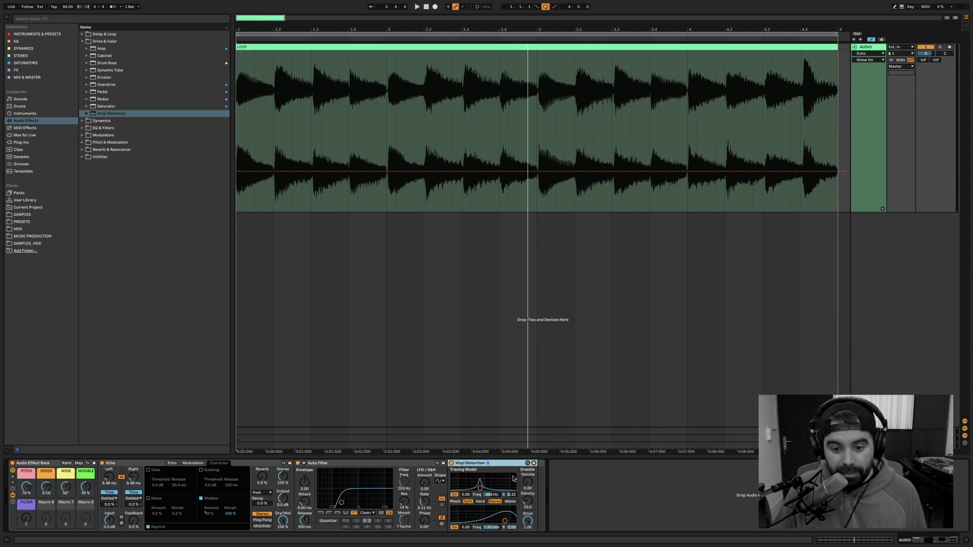
pyautogui.moveTo(530, 485)
pyautogui.mouseDown()
pyautogui.moveTo(530, 468)
pyautogui.moveTo(528, 486)
pyautogui.mouseUp()
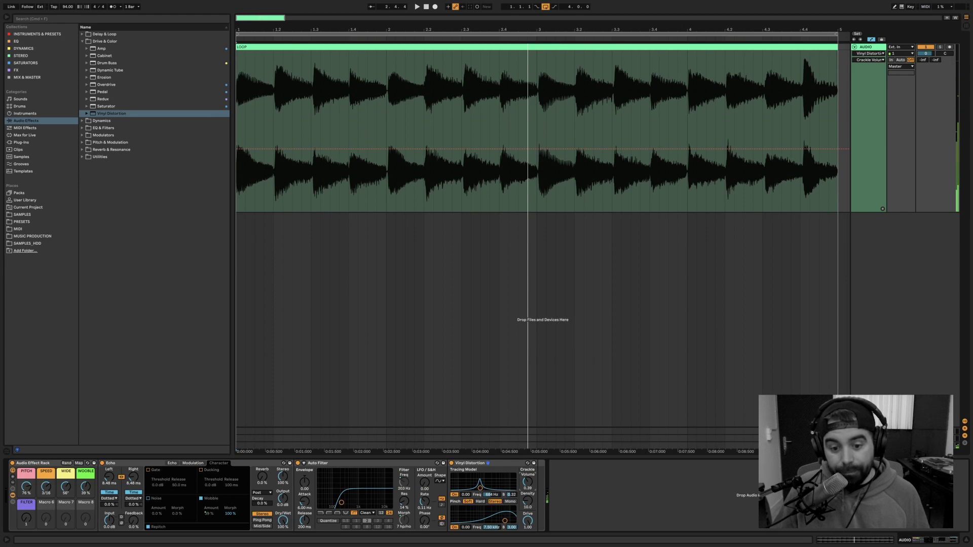
pyautogui.moveTo(528, 486)
pyautogui.mouseDown()
pyautogui.moveTo(527, 537)
pyautogui.moveTo(529, 497)
pyautogui.mouseUp()
pyautogui.doubleClick(528, 504)
# Map Vinyl Distortion's Crackle Volume to Macro 6 and raise the macro to about 0.74.
pyautogui.rightClick(528, 483)
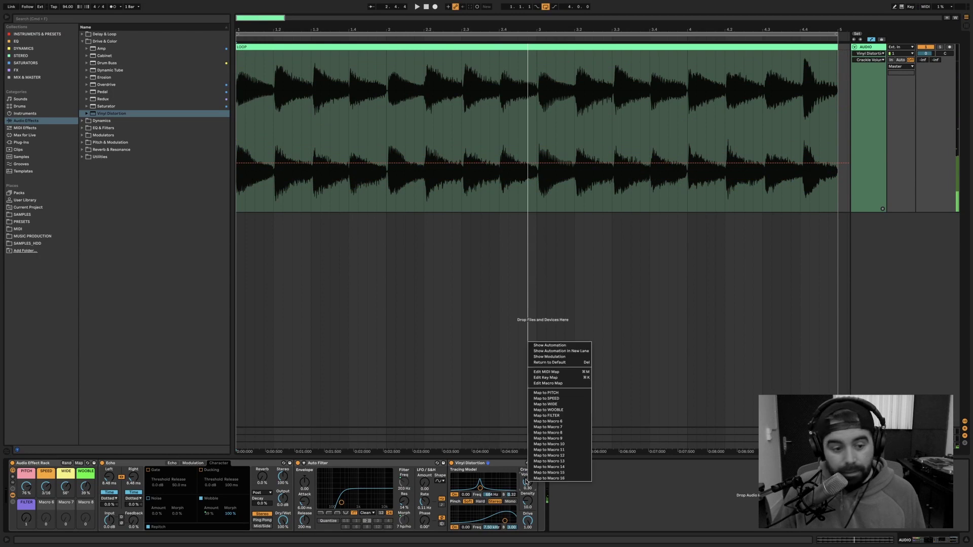
pyautogui.click(565, 427)
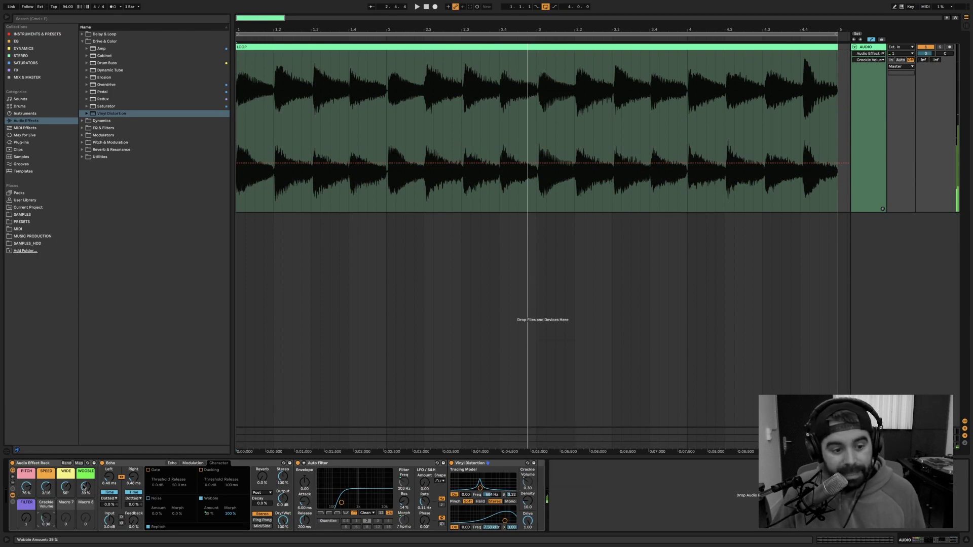
pyautogui.moveTo(46, 518); pyautogui.dragTo(46, 489)
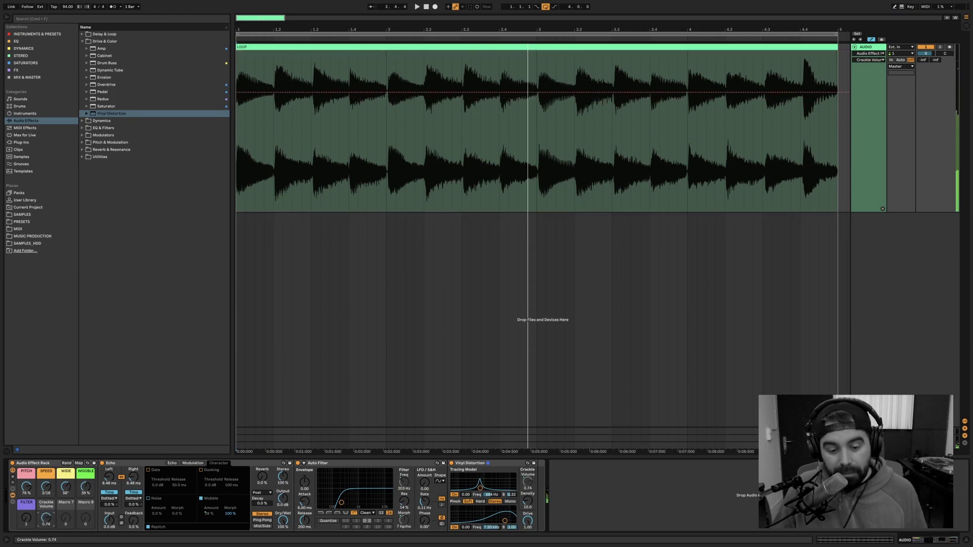
# Lower the rack's Crackle Volume macro to about 0.48 and rename it NOISE.
pyautogui.moveTo(46, 518); pyautogui.dragTo(46, 530)
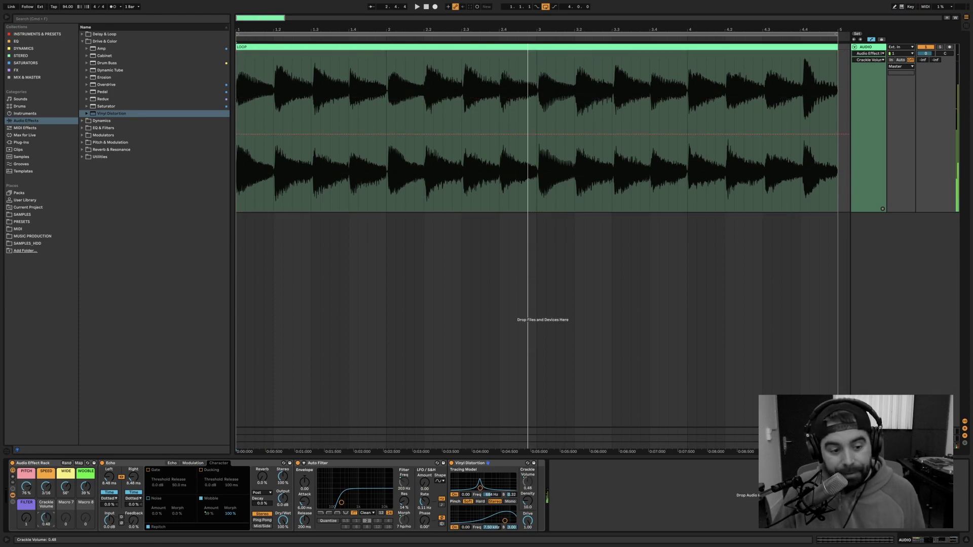
pyautogui.click(43, 507)
pyautogui.write('noi')
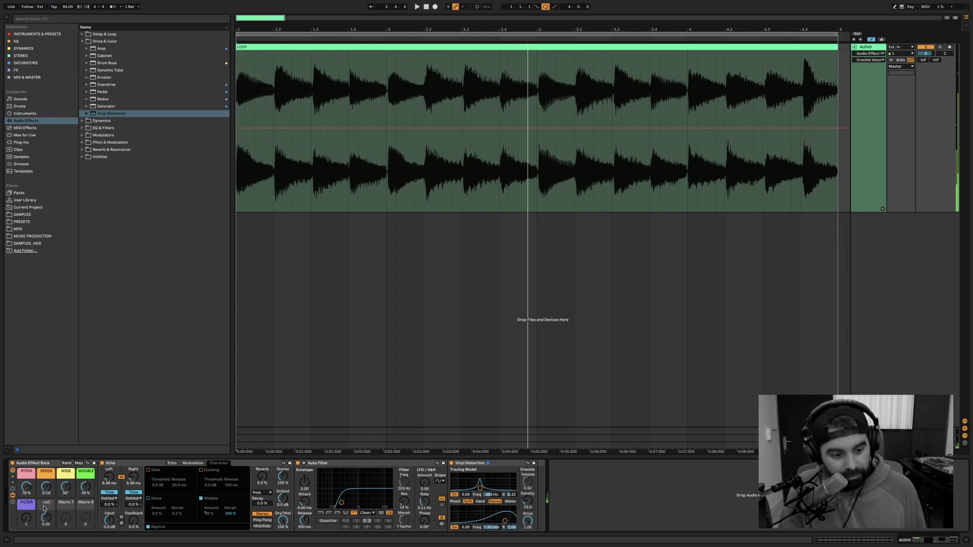
pyautogui.write('se')
pyautogui.press('Return')
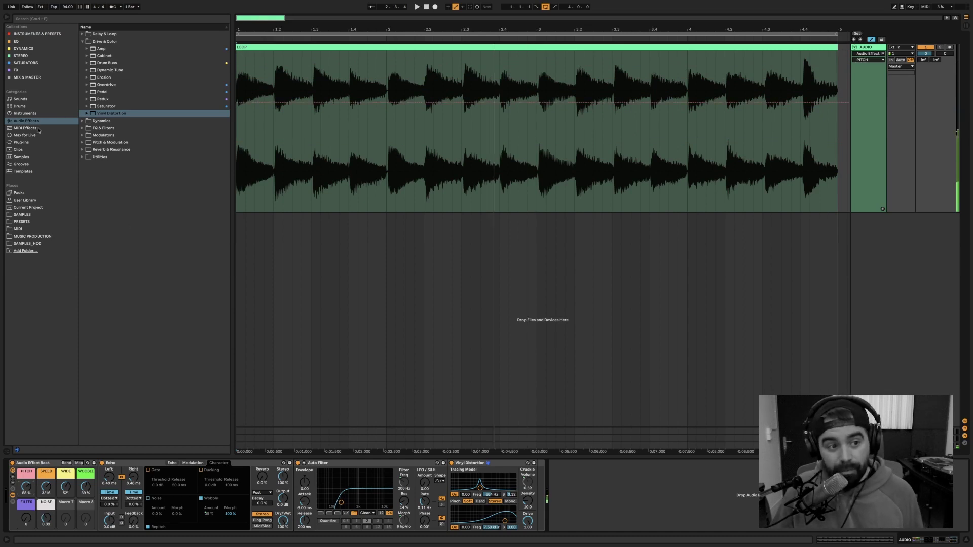
# Add Reverb from the Reverb & Resonance effects after Vinyl Distortion and switch off its Hi Cut and the diffusion network's High filter.
pyautogui.click(83, 41)
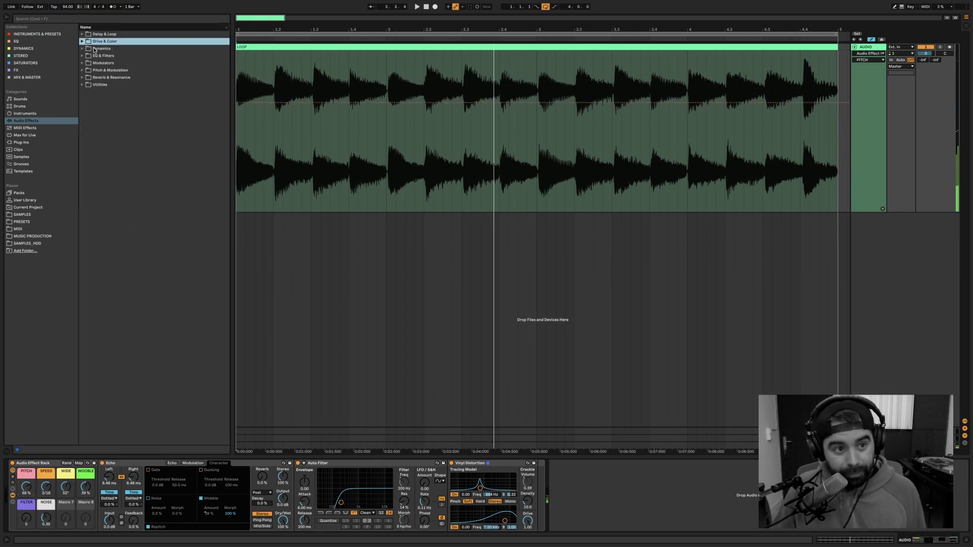
pyautogui.click(84, 78)
pyautogui.moveTo(104, 106); pyautogui.dragTo(527, 510)
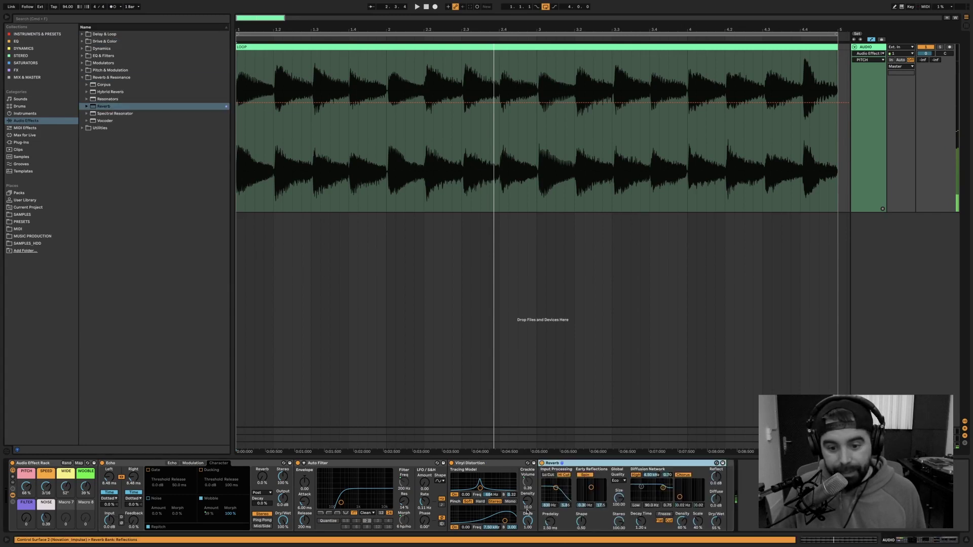
pyautogui.click(565, 475)
pyautogui.click(635, 475)
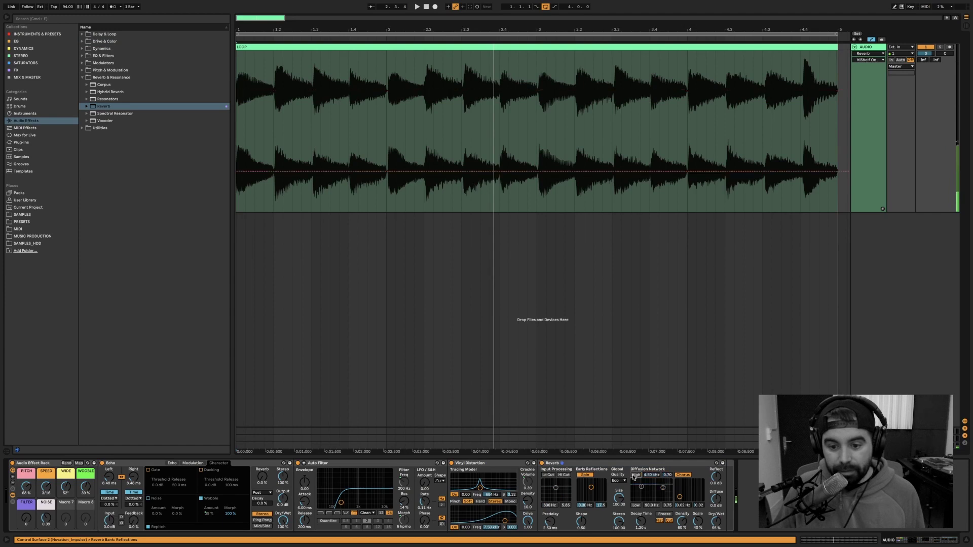
# Map Reverb's Dry/Wet to Macro 7 and limit that mapping's maximum to 50 %.
pyautogui.rightClick(716, 523)
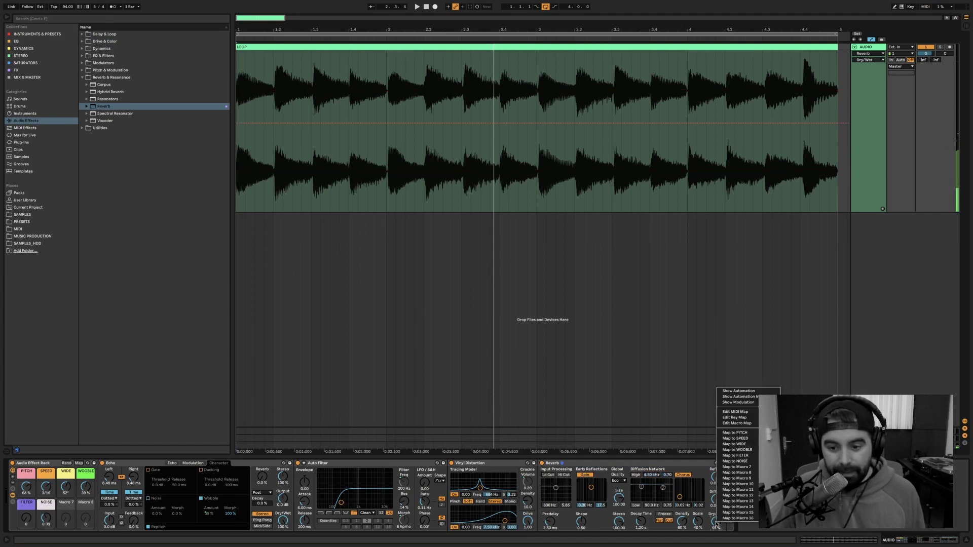
pyautogui.click(753, 468)
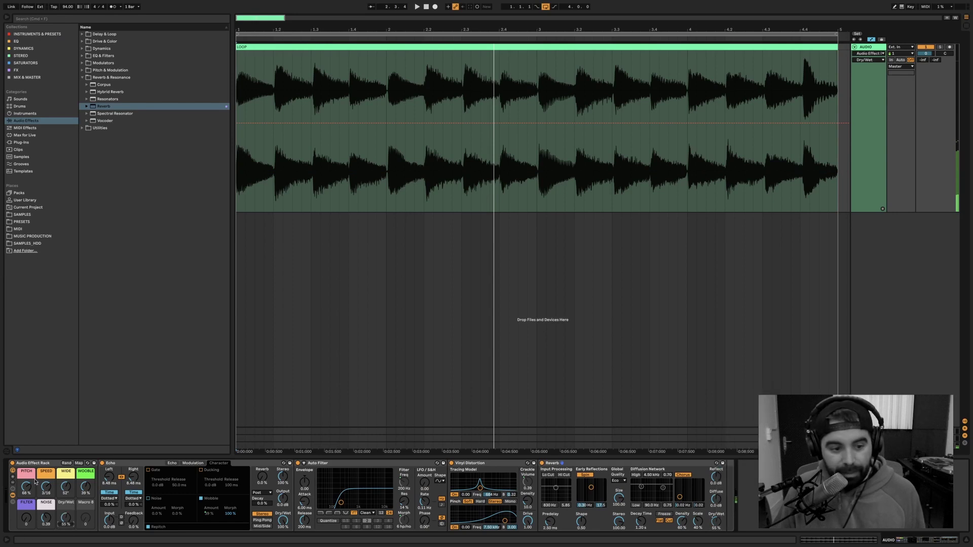
pyautogui.click(79, 462)
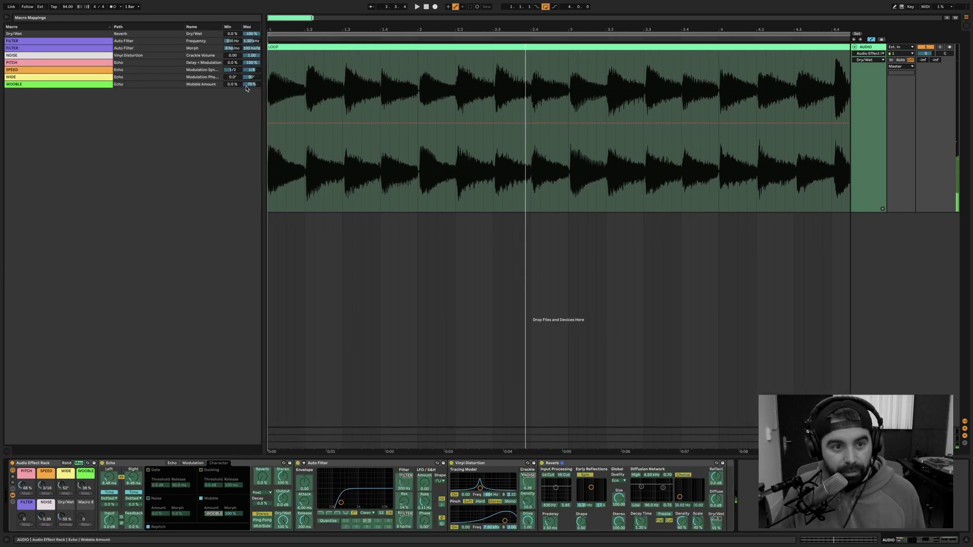
pyautogui.click(251, 33)
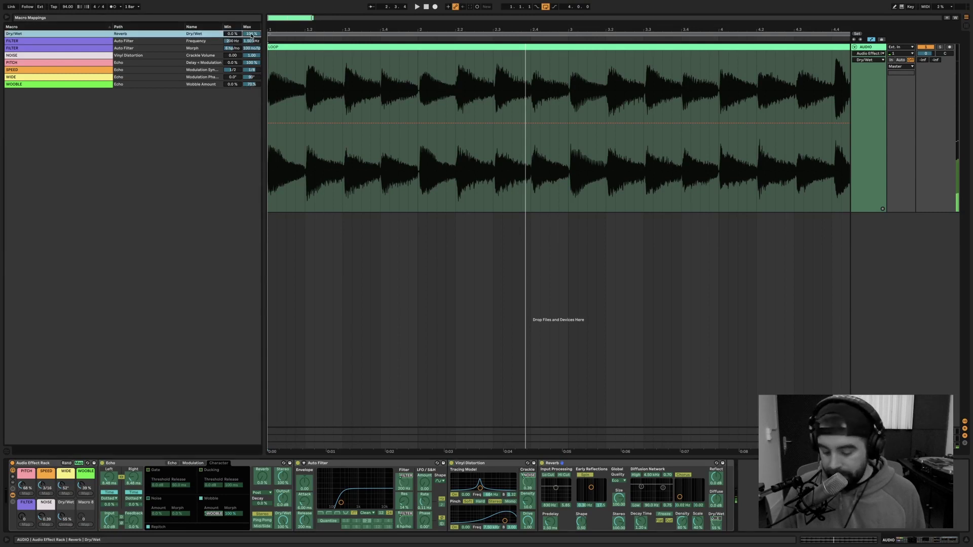
pyautogui.write('50')
pyautogui.press('Return')
pyautogui.press('space')
pyautogui.press('space')
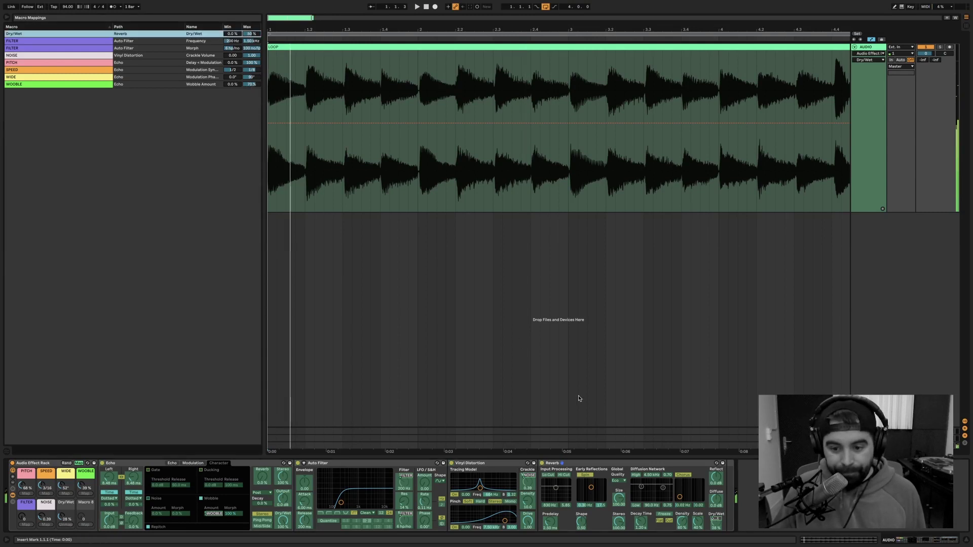
pyautogui.press('space')
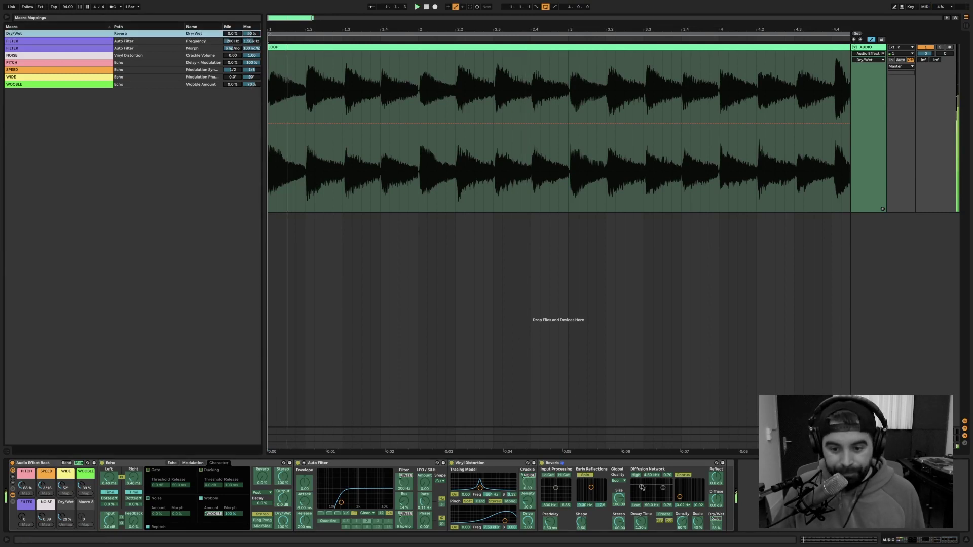
# Map Reverb's Decay Time to the same macro as its Dry/Wet and select its entry in the macro mappings.
pyautogui.rightClick(641, 524)
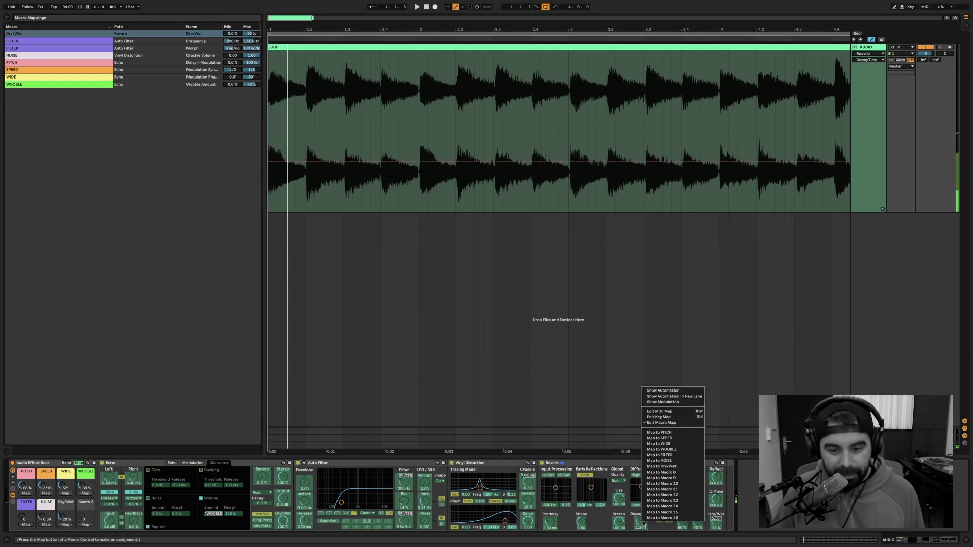
pyautogui.click(666, 467)
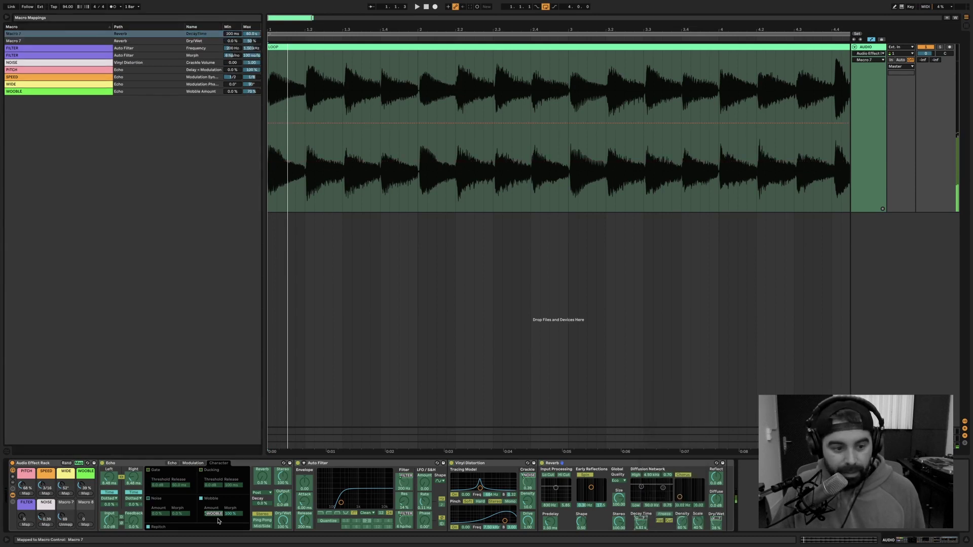
pyautogui.click(251, 36)
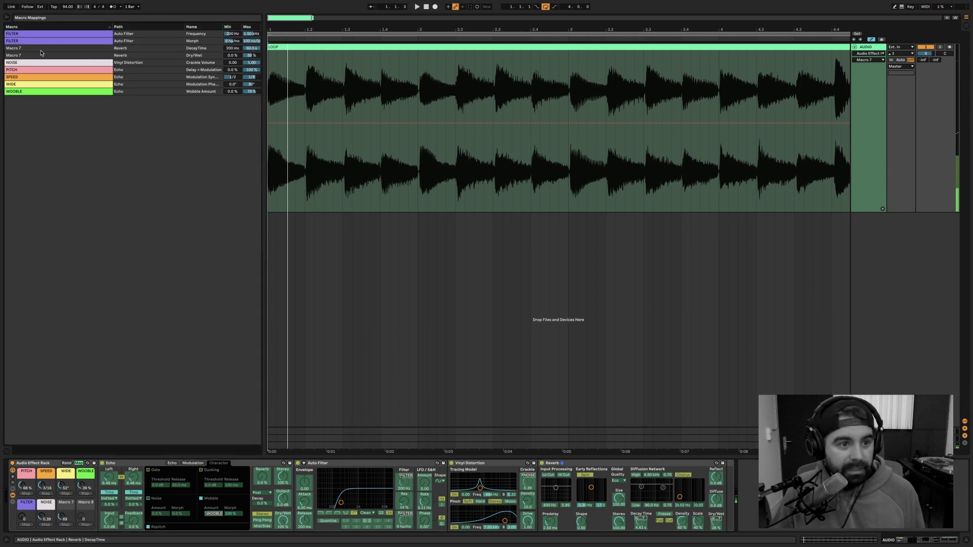
pyautogui.click(101, 56)
pyautogui.click(166, 49)
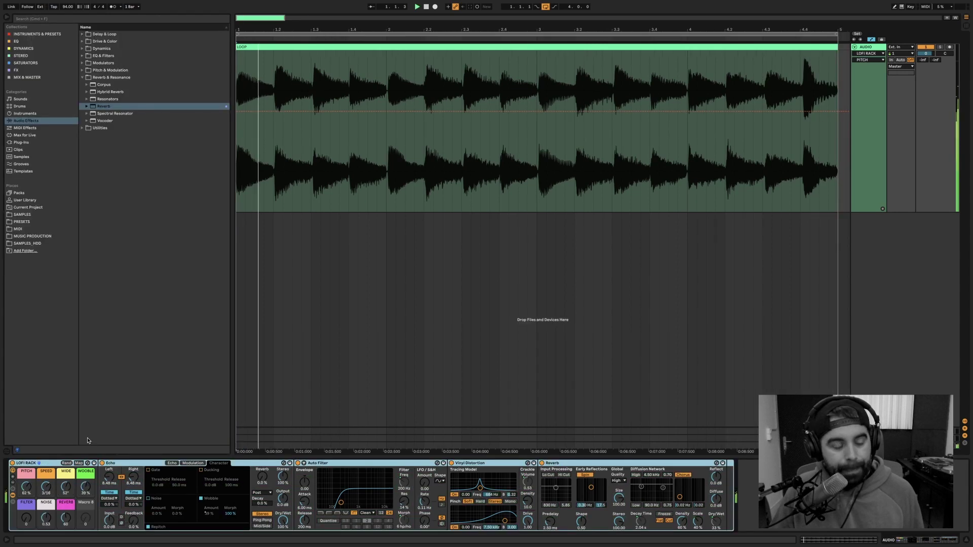
# Bypass the whole LOFI RACK and re-enable it during playback to compare the dry and processed loop.
pyautogui.click(12, 463)
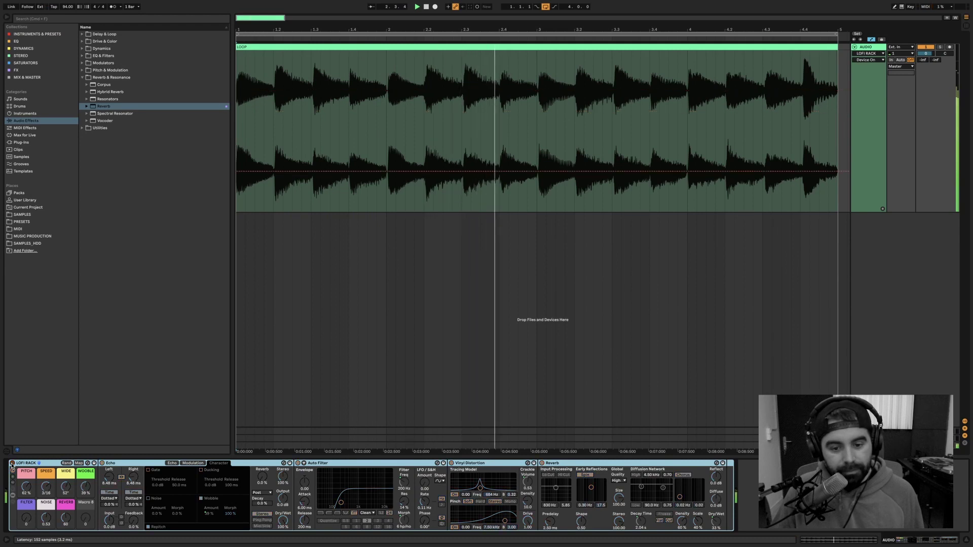
pyautogui.click(13, 463)
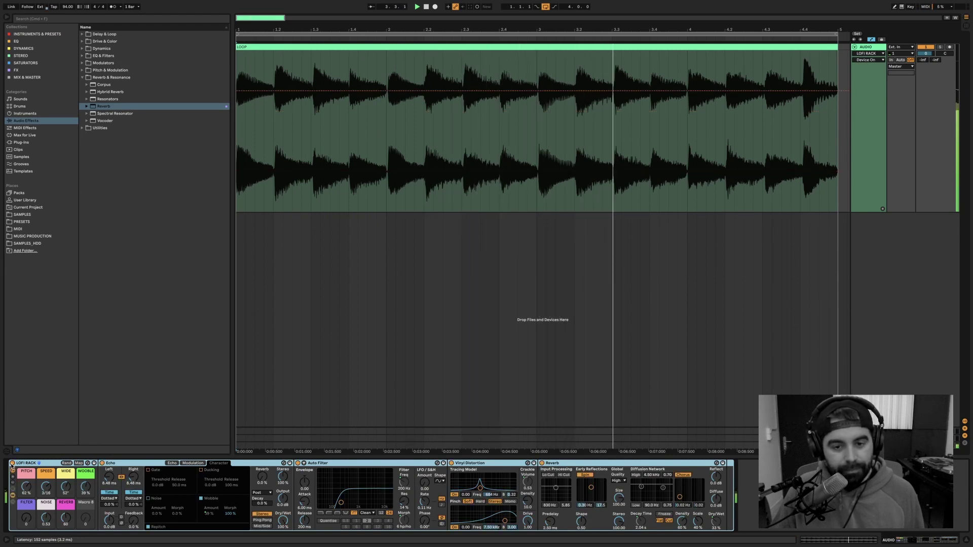